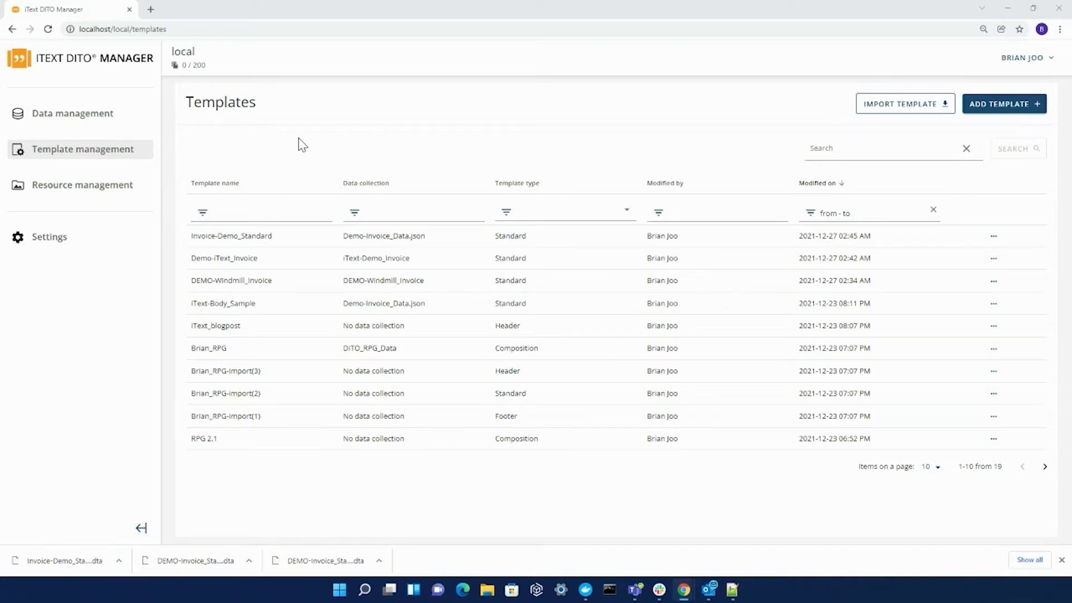
# Filter templates to names containing 'it' and Header and Standard types, then bring up Import template.
pyautogui.click(237, 206)
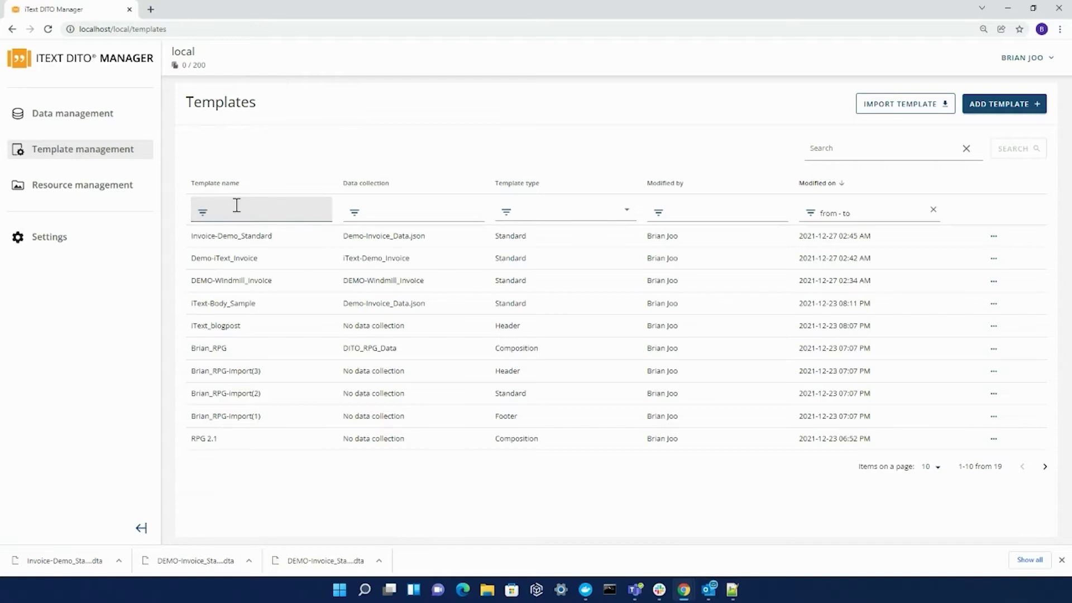
pyautogui.write('it')
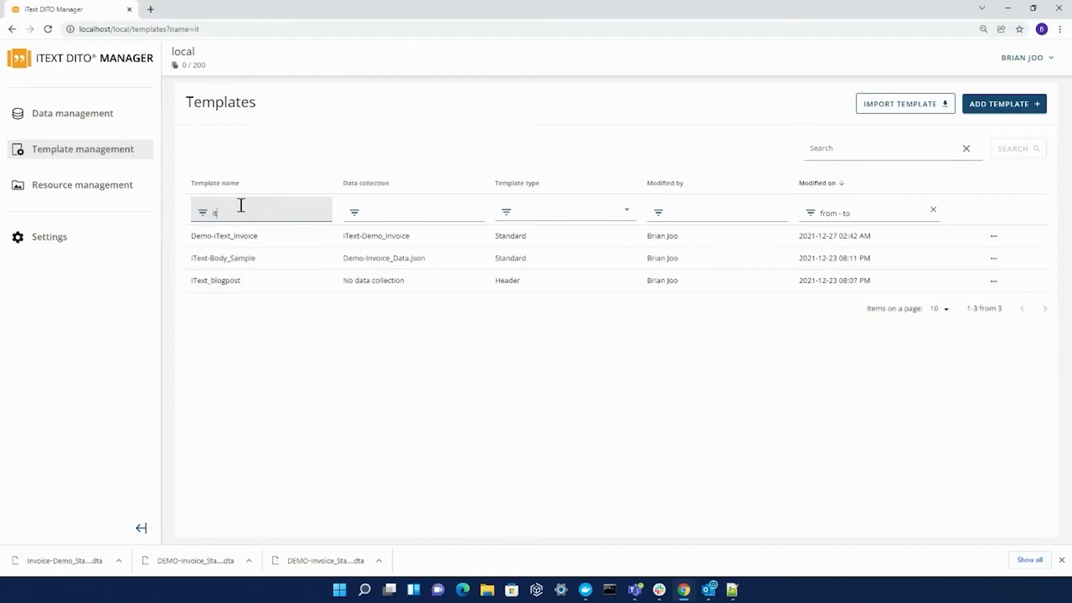
pyautogui.click(575, 222)
pyautogui.click(550, 231)
pyautogui.click(547, 252)
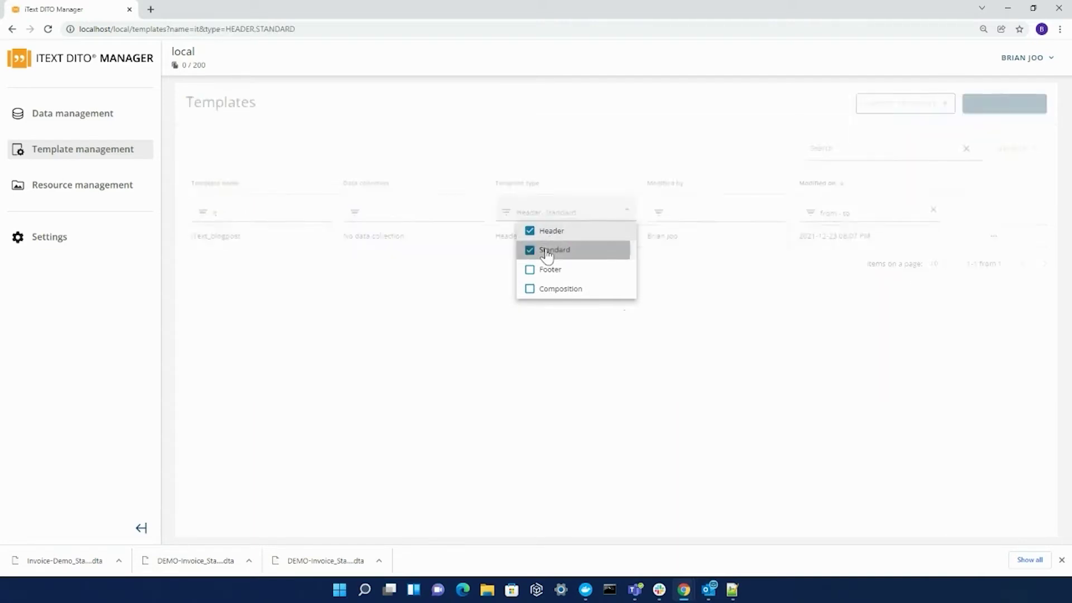
pyautogui.click(686, 111)
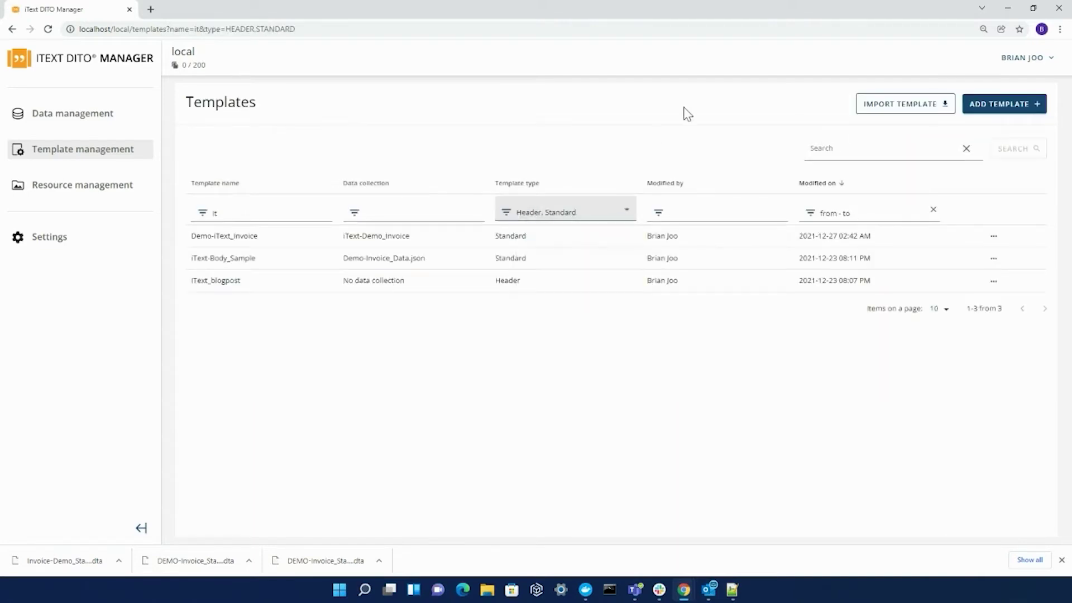
pyautogui.click(922, 109)
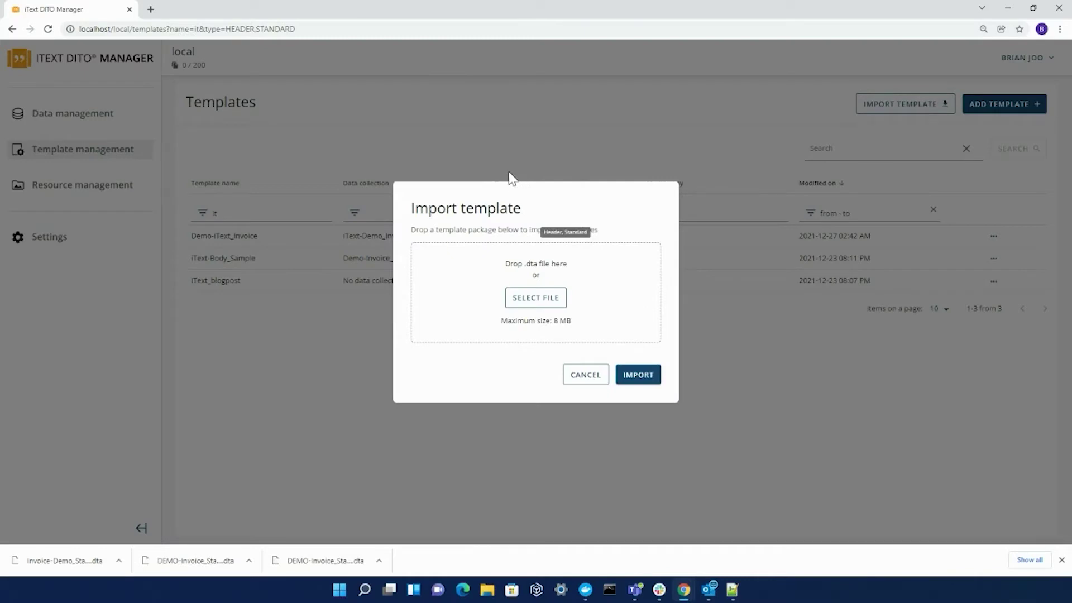
# Cancel the import, look at the legacy import in Advanced settings, then return to the unfiltered templates list.
pyautogui.click(569, 375)
pyautogui.click(56, 248)
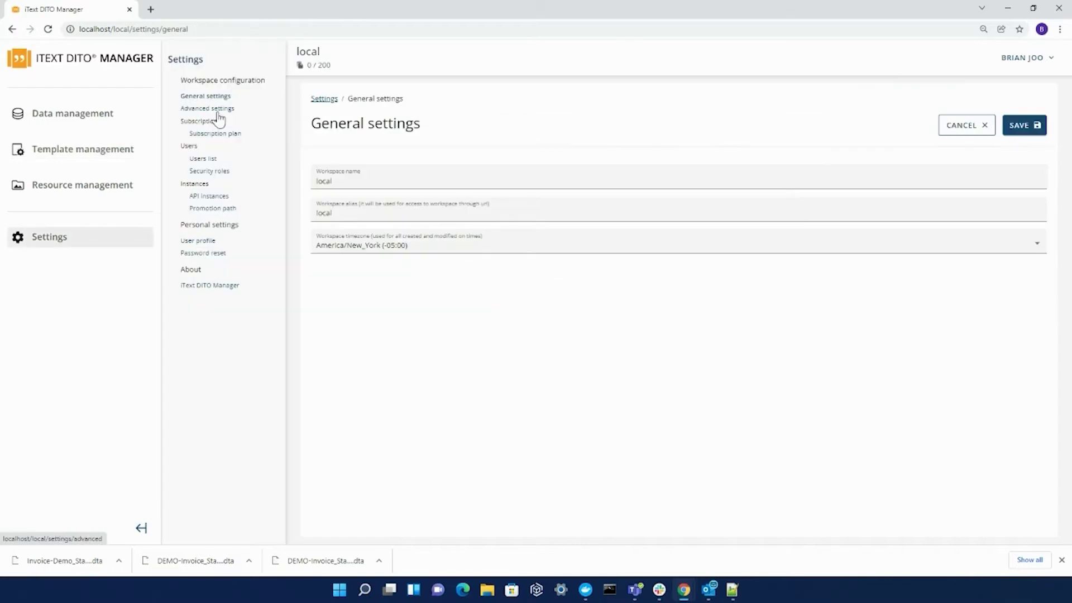
pyautogui.click(220, 112)
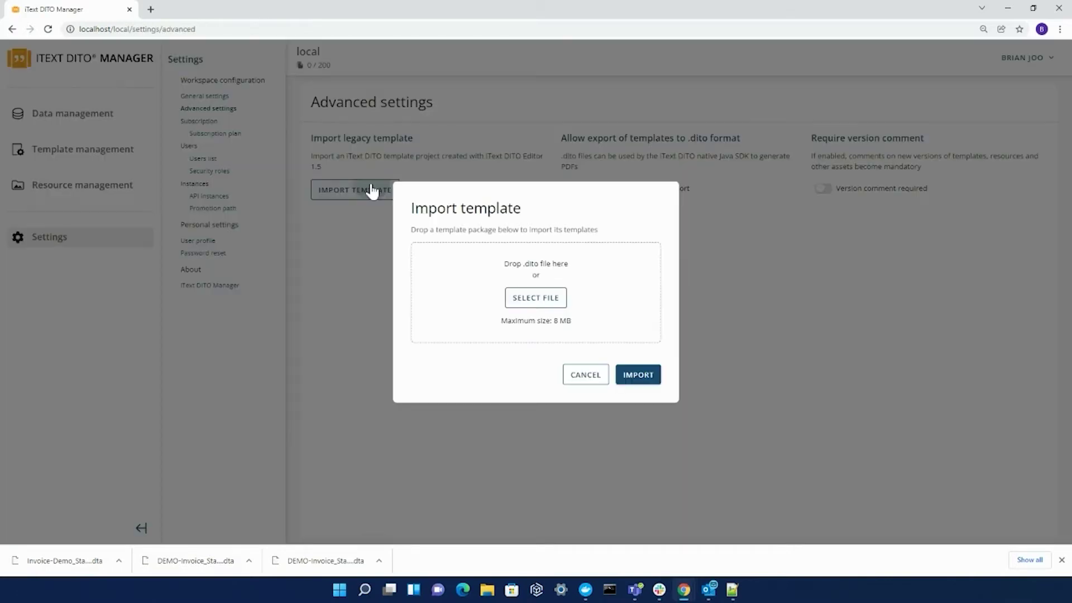
pyautogui.click(373, 190)
pyautogui.click(583, 375)
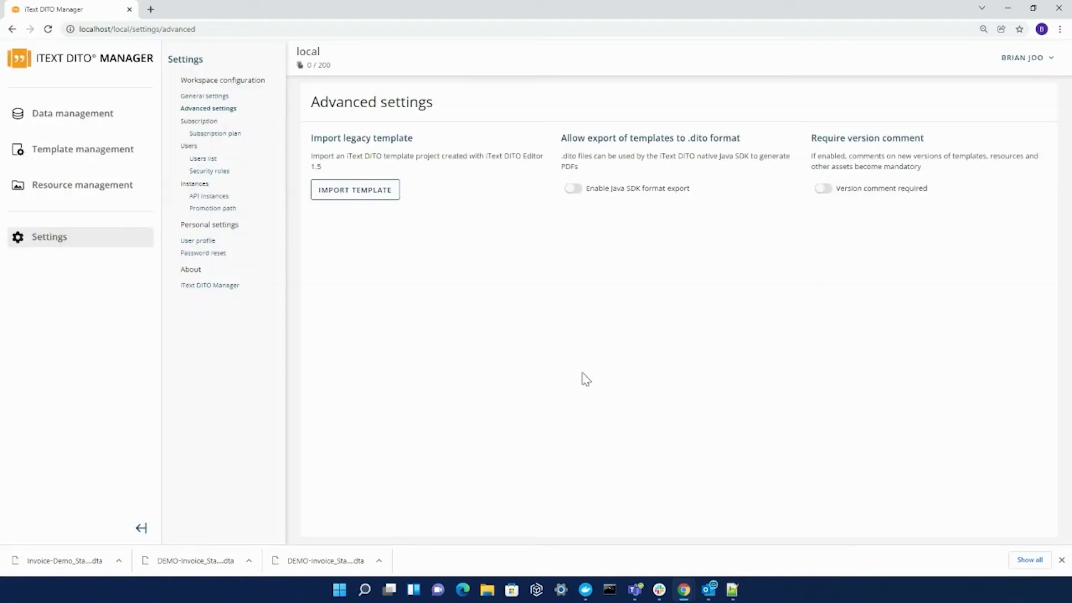
pyautogui.click(56, 149)
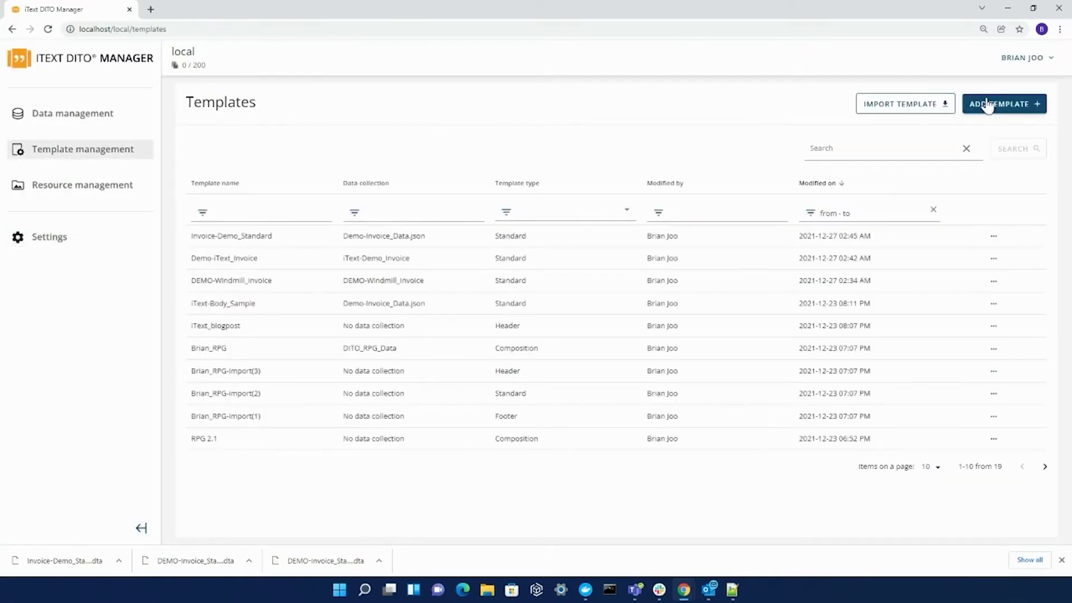
# Create a Composition template named 'Test' with 'Create template without data bindings' ticked.
pyautogui.click(987, 105)
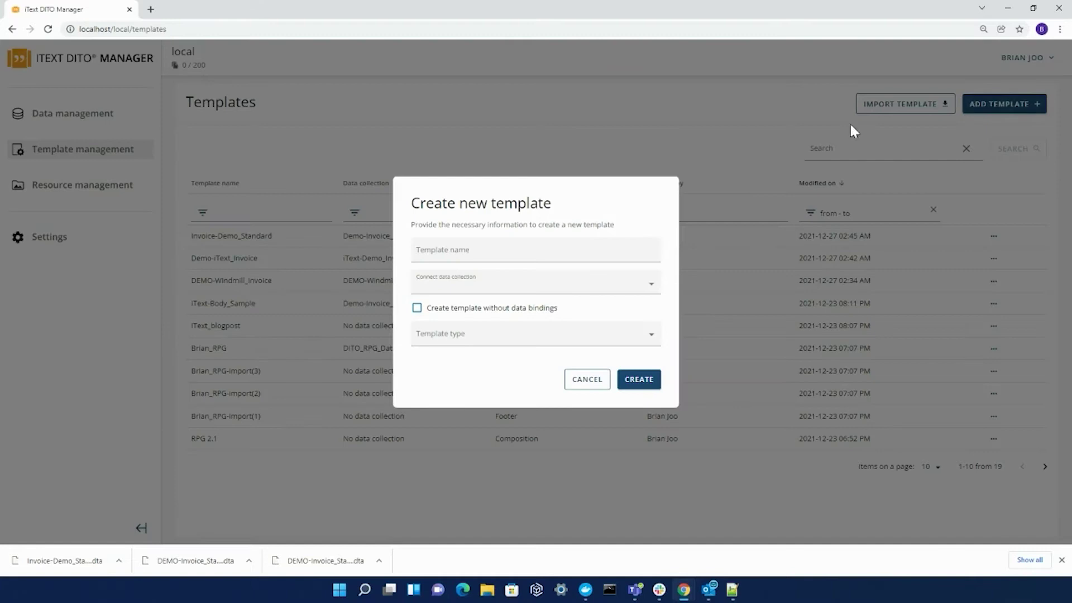
pyautogui.click(641, 337)
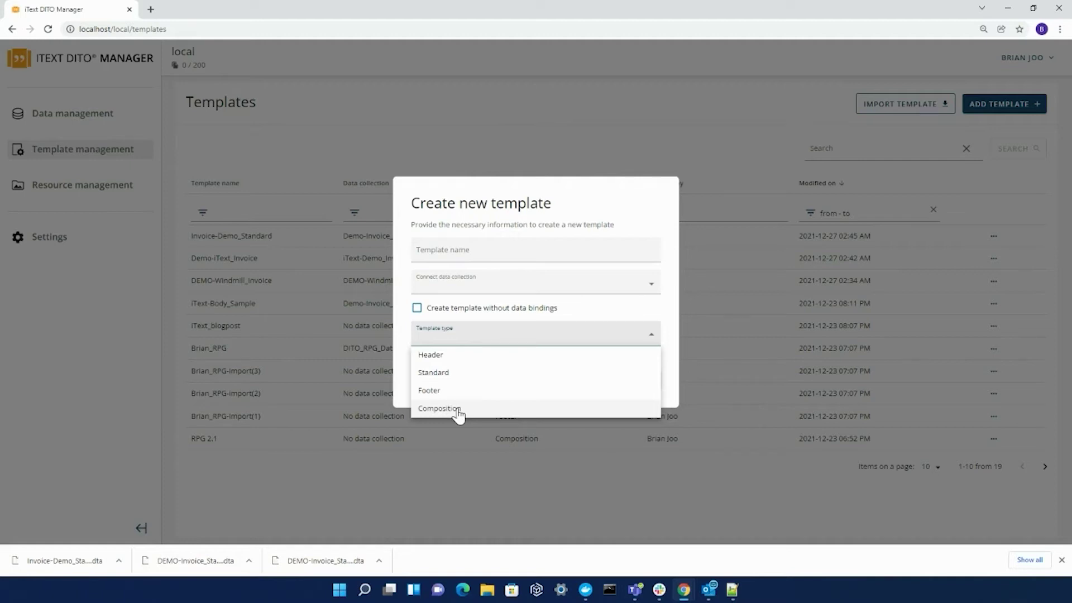
pyautogui.click(439, 408)
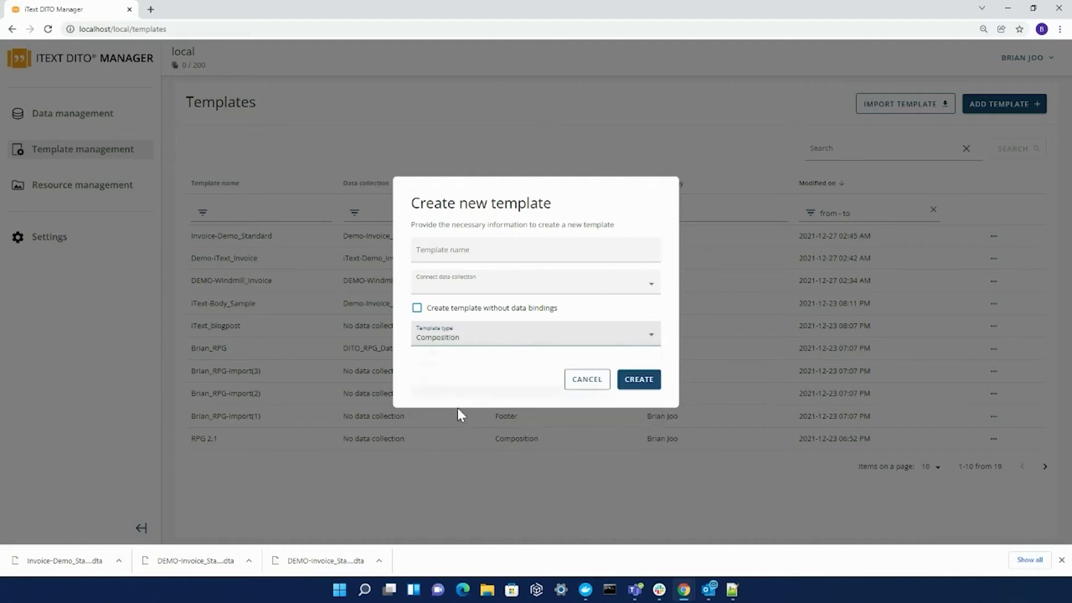
pyautogui.click(526, 245)
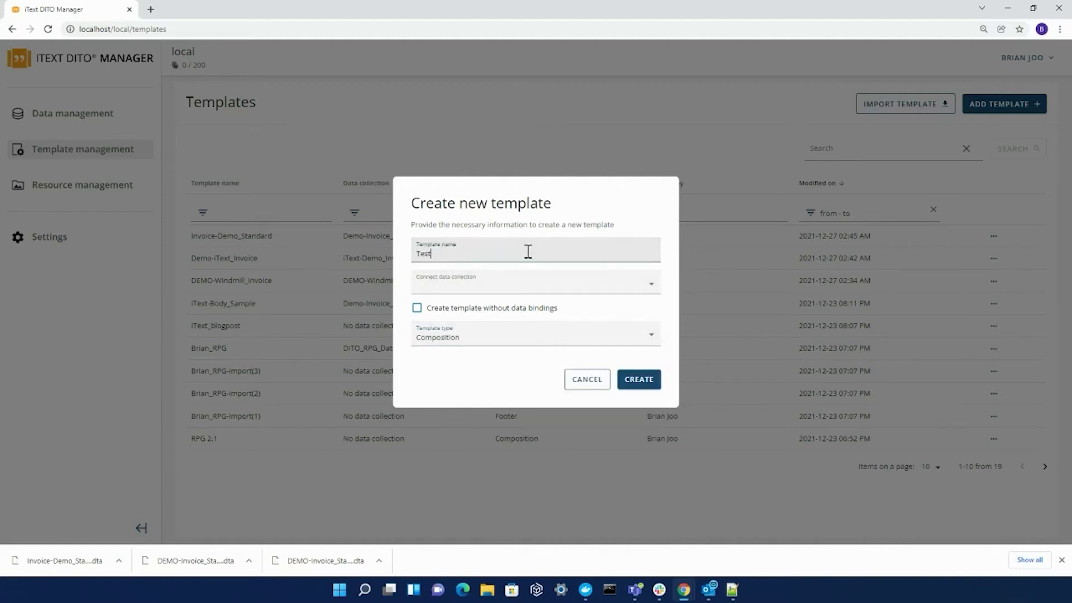
pyautogui.click(651, 285)
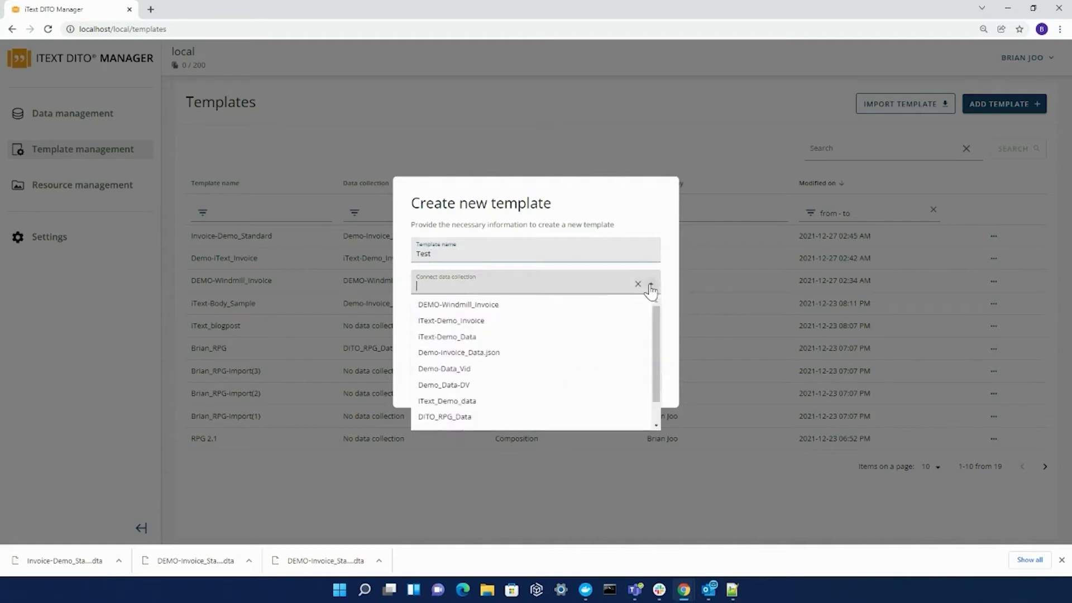
pyautogui.click(669, 273)
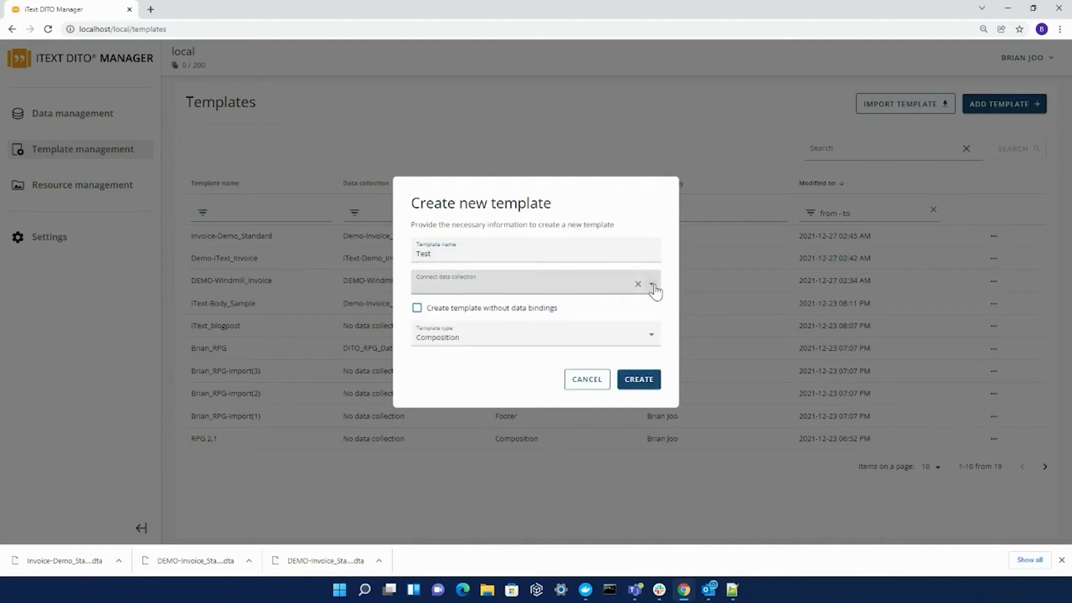
pyautogui.click(652, 286)
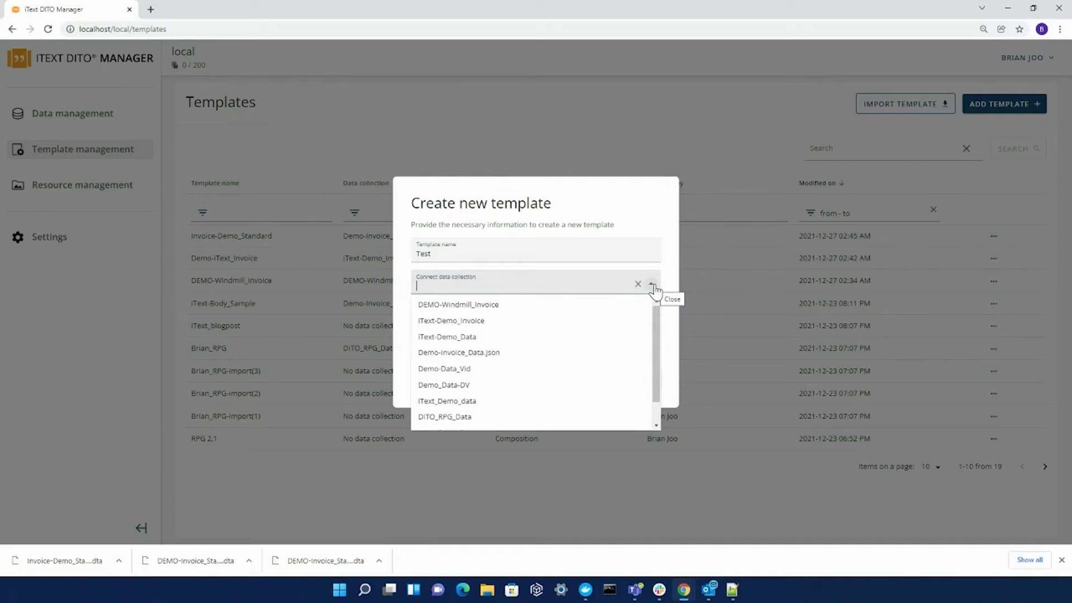
pyautogui.click(673, 274)
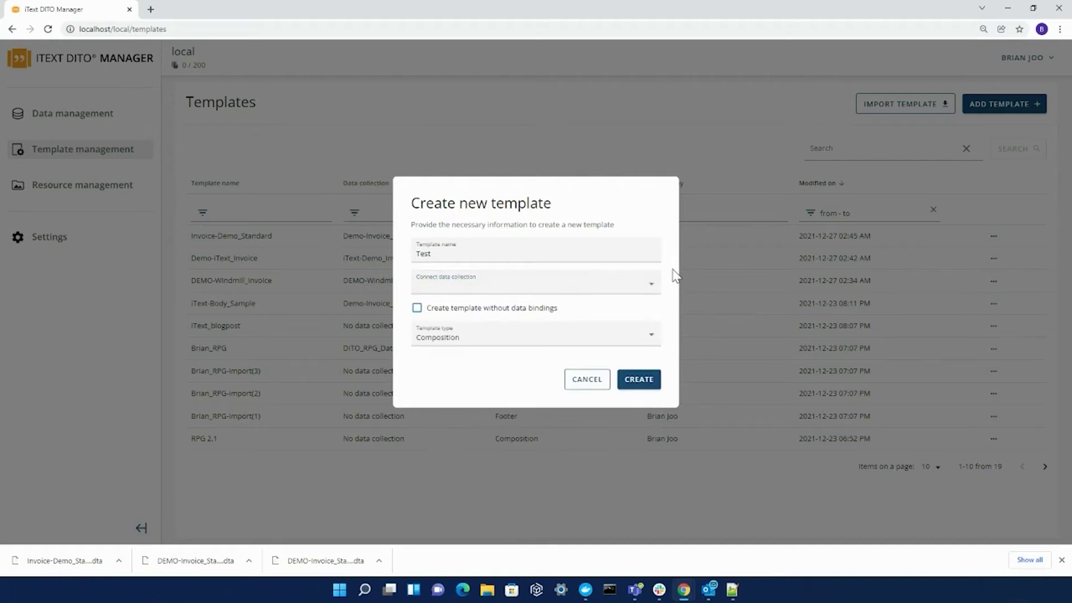
pyautogui.click(417, 309)
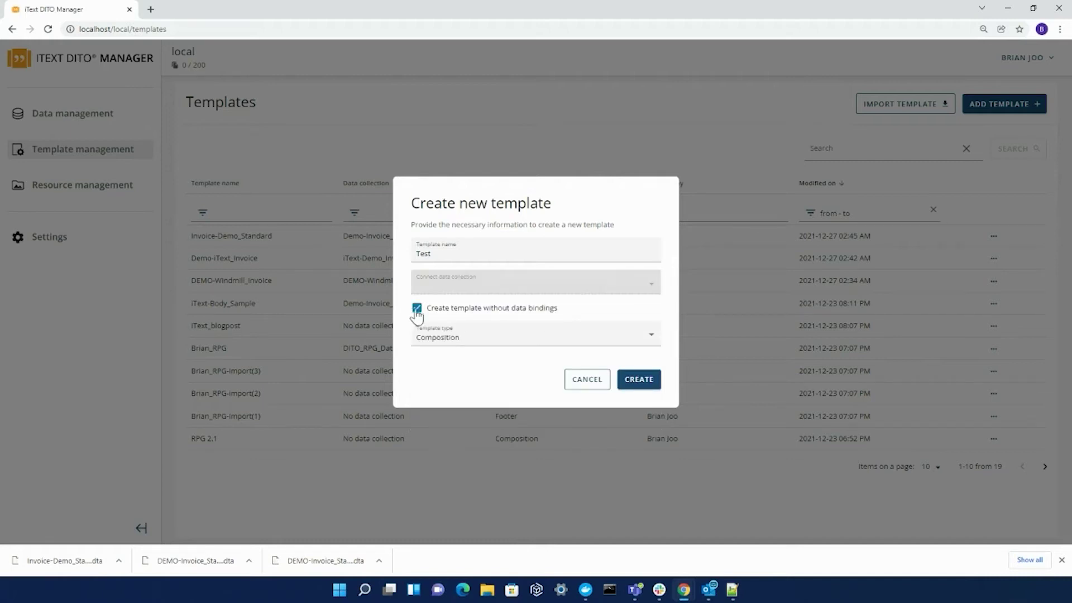
pyautogui.click(633, 389)
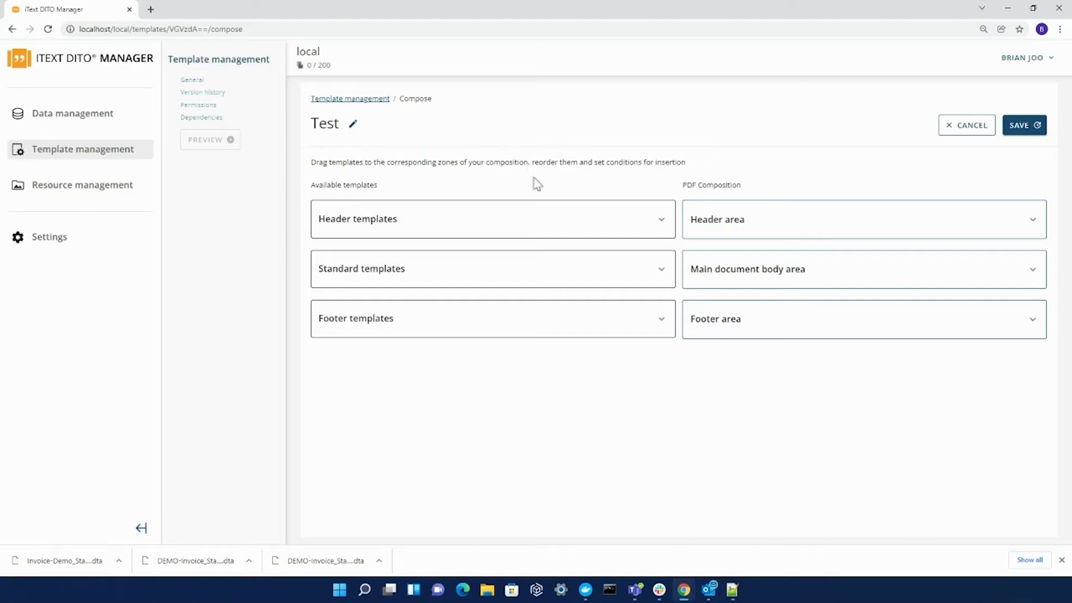
# Drag RPG Header into the header area and leave its visibility unchanged at all pages.
pyautogui.click(597, 226)
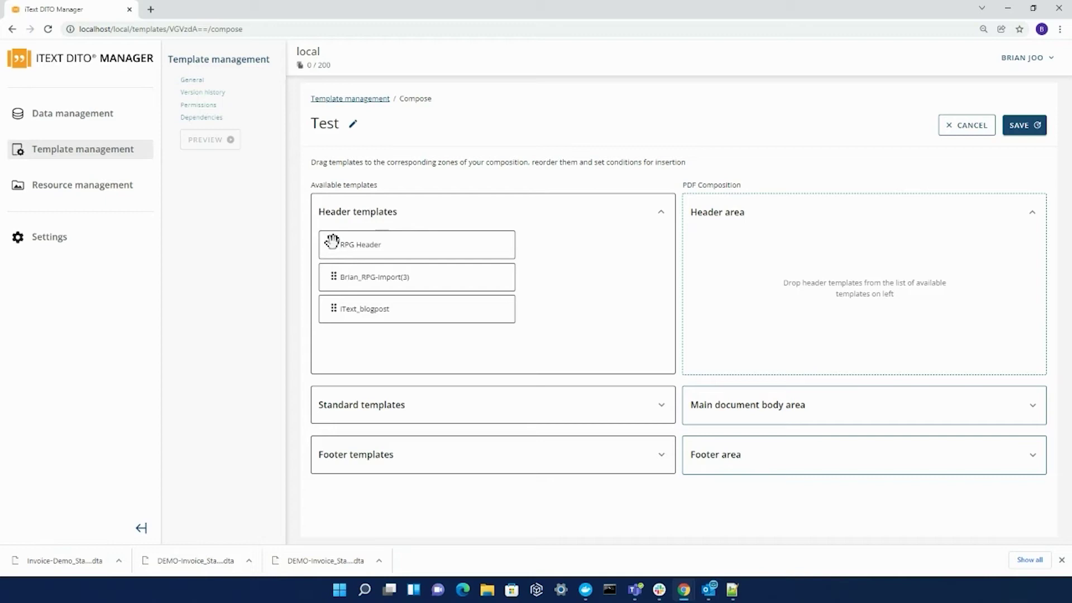
pyautogui.moveTo(332, 241); pyautogui.dragTo(714, 246)
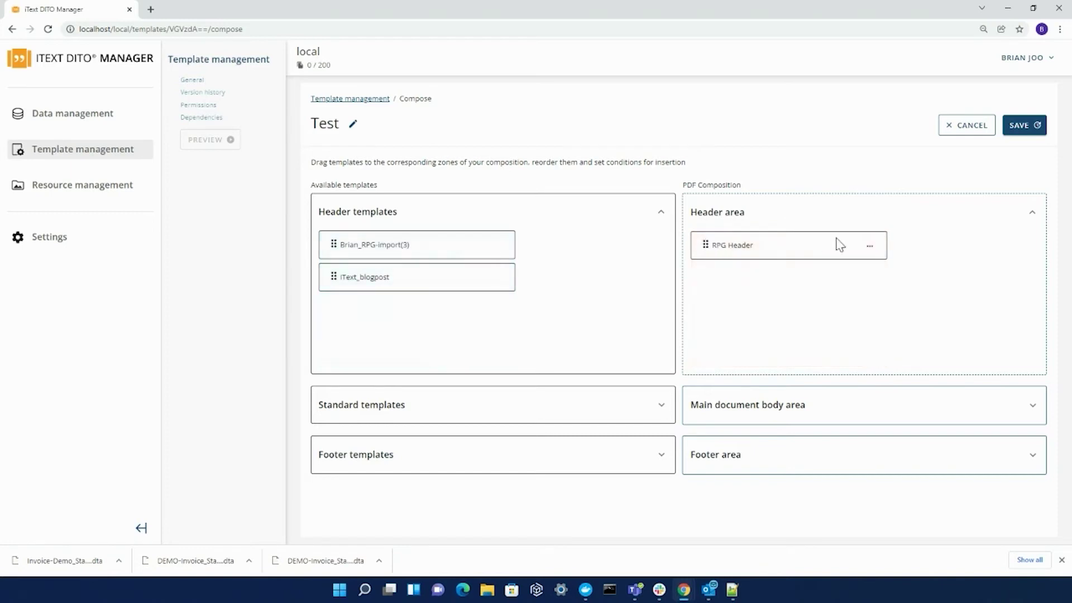
pyautogui.click(871, 249)
pyautogui.click(883, 279)
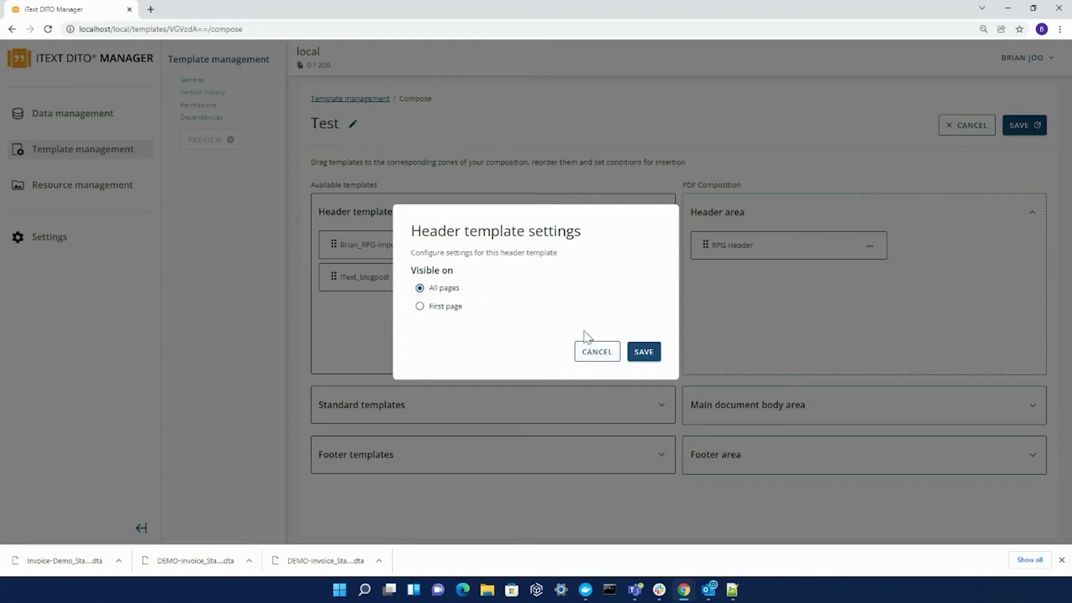
pyautogui.click(586, 360)
# Add RPG 2.1 Body and RPG Cover to the main document body area.
pyautogui.click(549, 404)
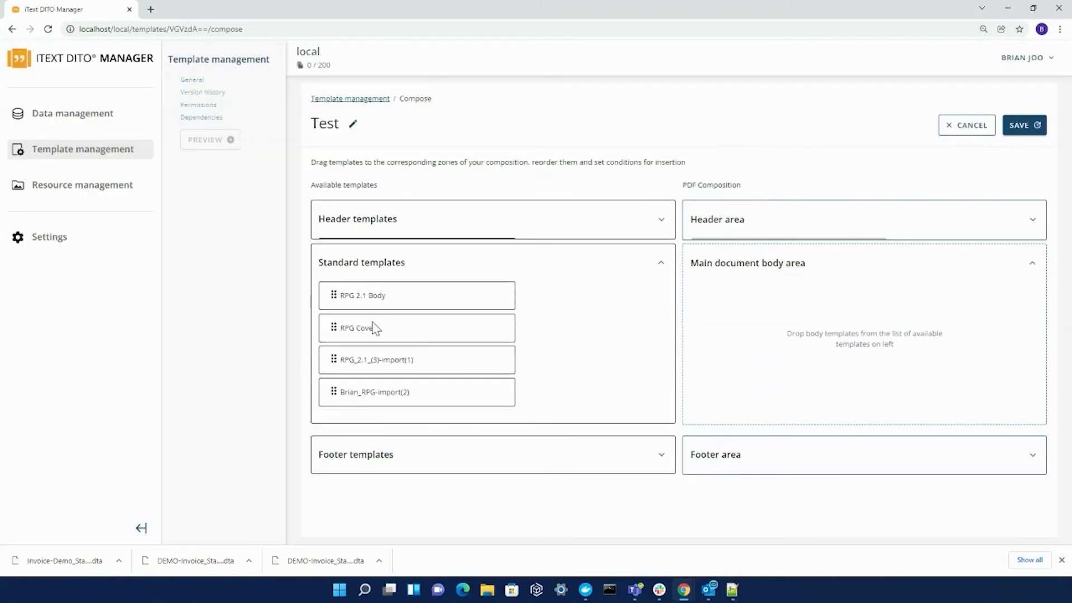
pyautogui.moveTo(353, 295); pyautogui.dragTo(700, 304)
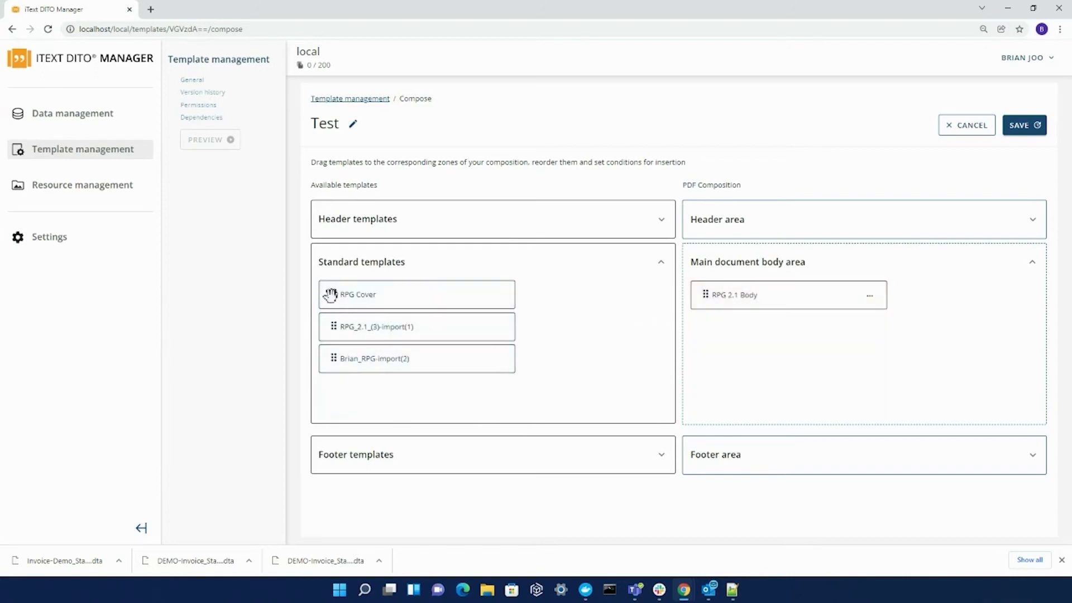
pyautogui.moveTo(332, 293); pyautogui.dragTo(724, 321)
# Add RPG FirstPage and RPG AllPages footers, with RPG AllPages shown on all pages.
pyautogui.click(653, 454)
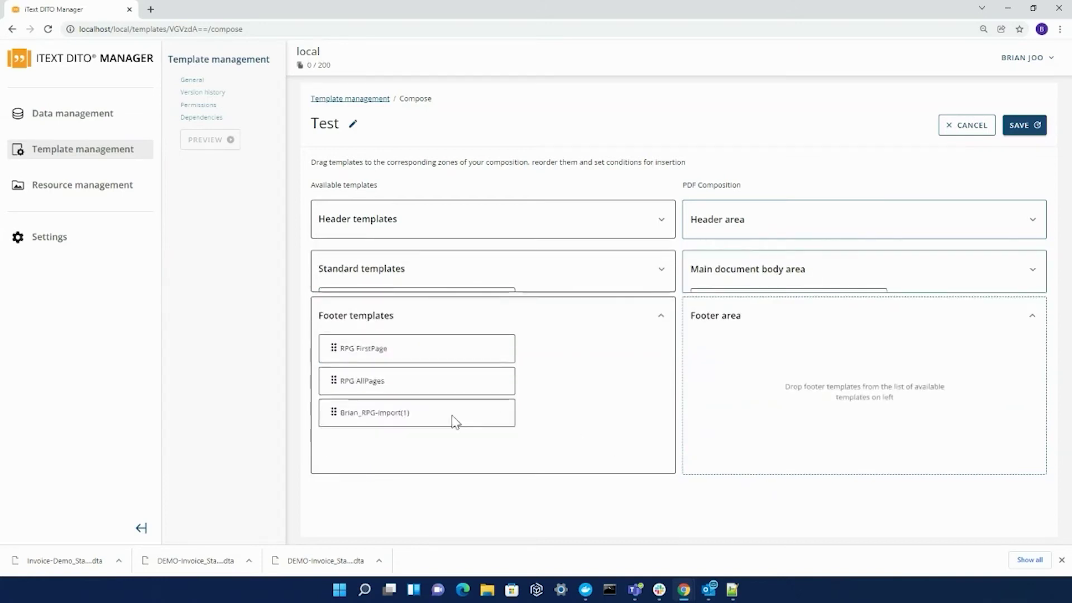
pyautogui.moveTo(422, 353); pyautogui.dragTo(714, 354)
pyautogui.moveTo(333, 346); pyautogui.dragTo(702, 371)
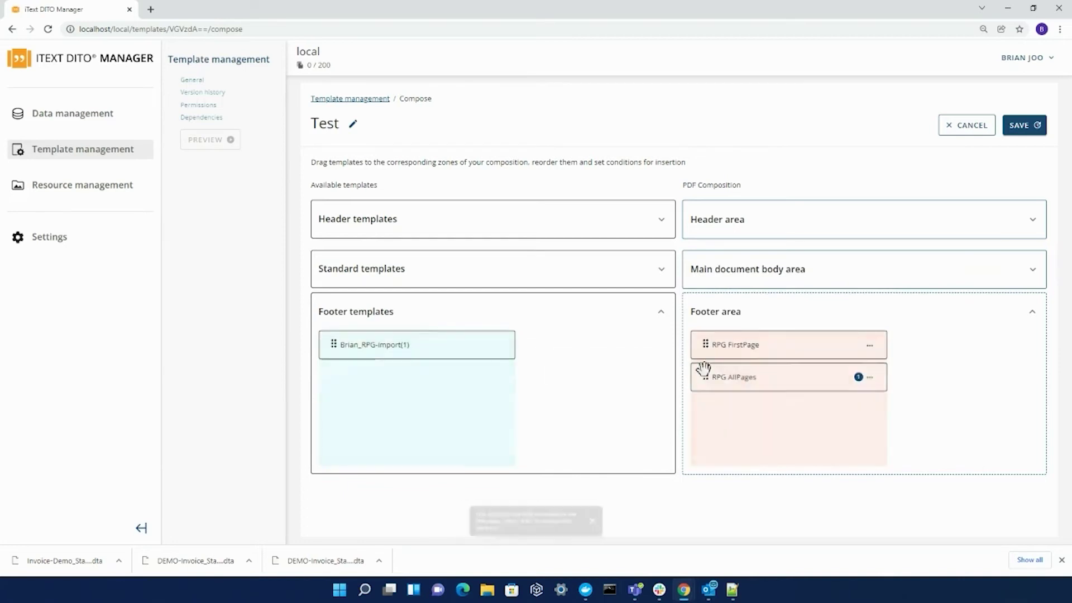
pyautogui.click(870, 377)
pyautogui.click(893, 412)
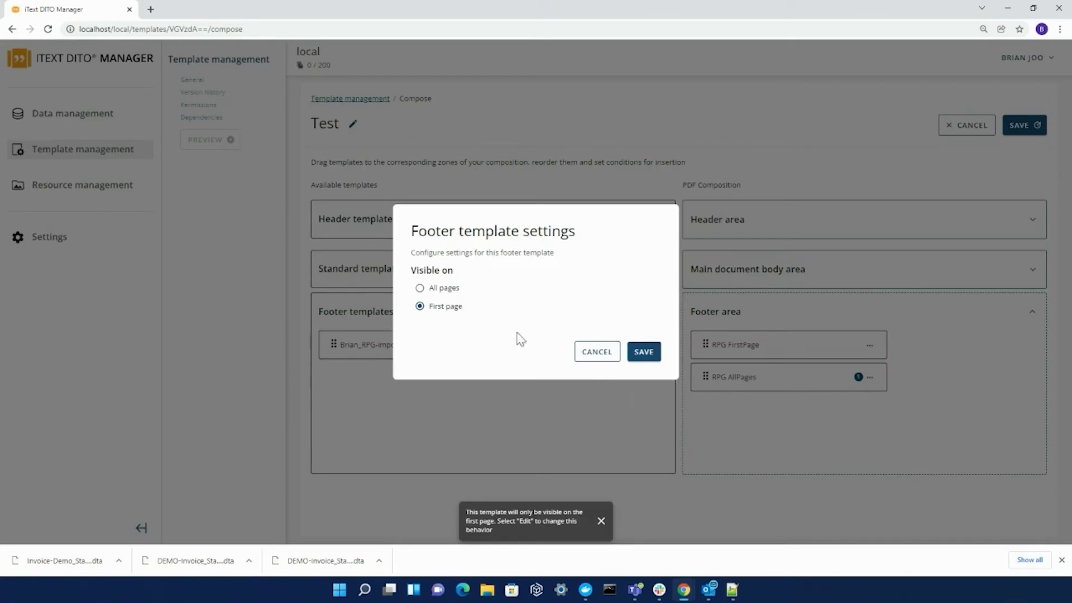
pyautogui.click(420, 288)
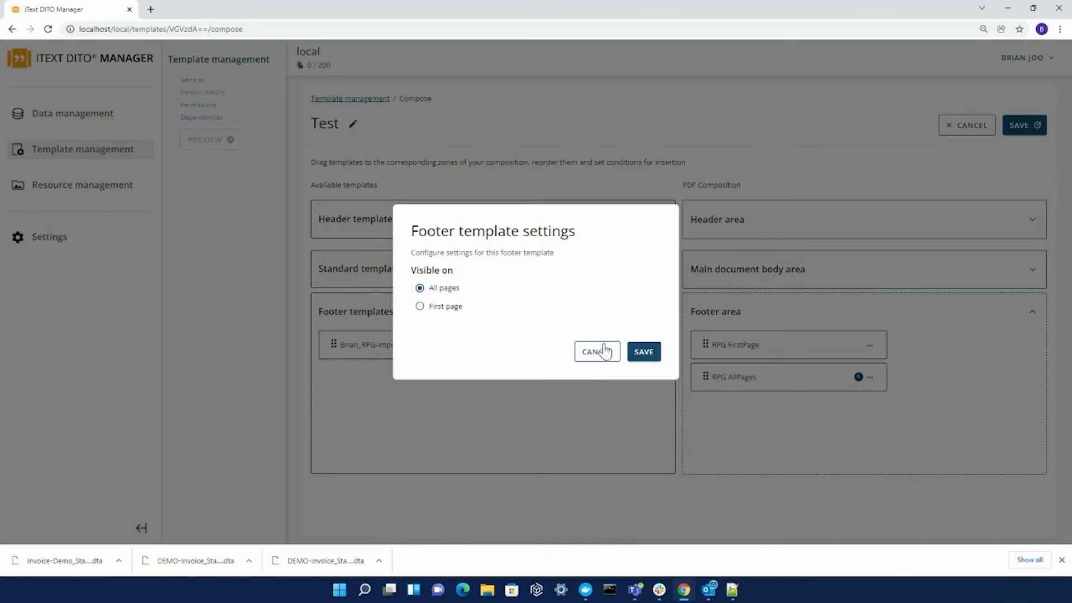
pyautogui.click(644, 351)
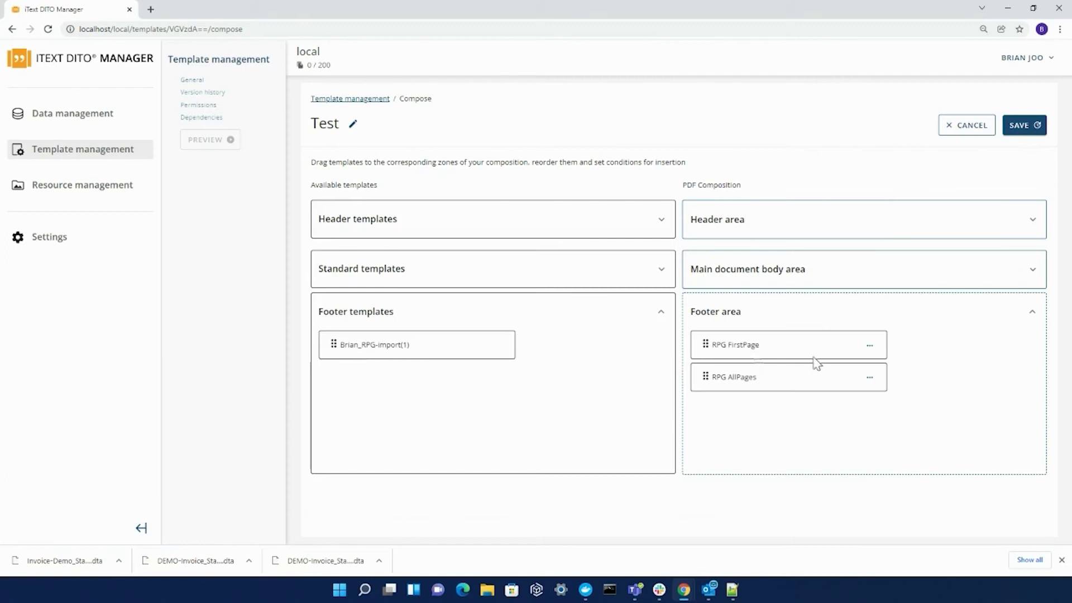
# Set the RPG FirstPage footer to the first page only and save the composition.
pyautogui.click(870, 350)
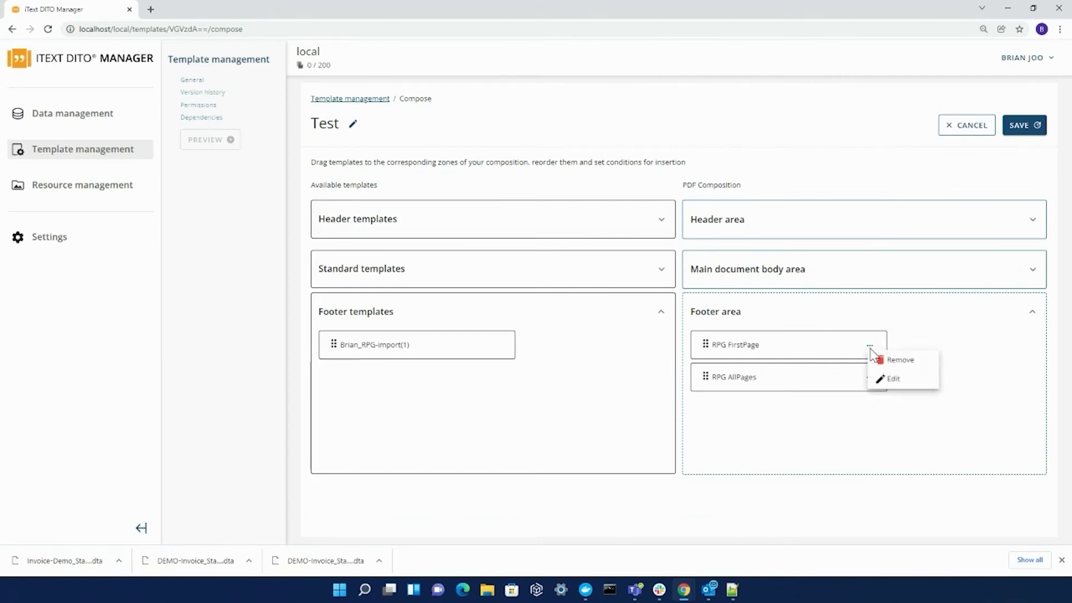
pyautogui.click(890, 377)
pyautogui.click(434, 307)
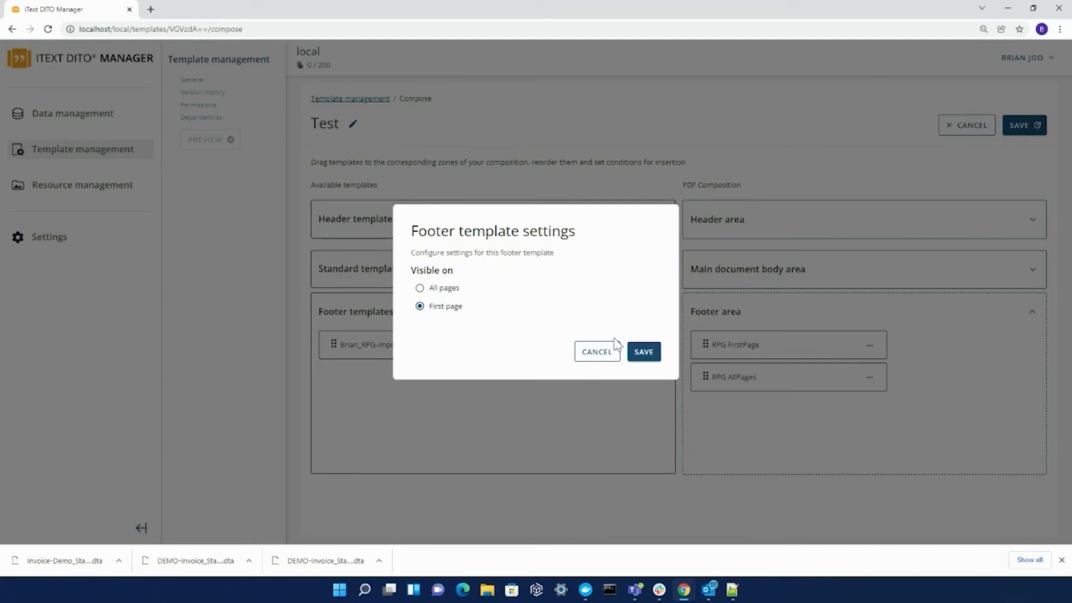
pyautogui.click(643, 354)
pyautogui.click(1010, 130)
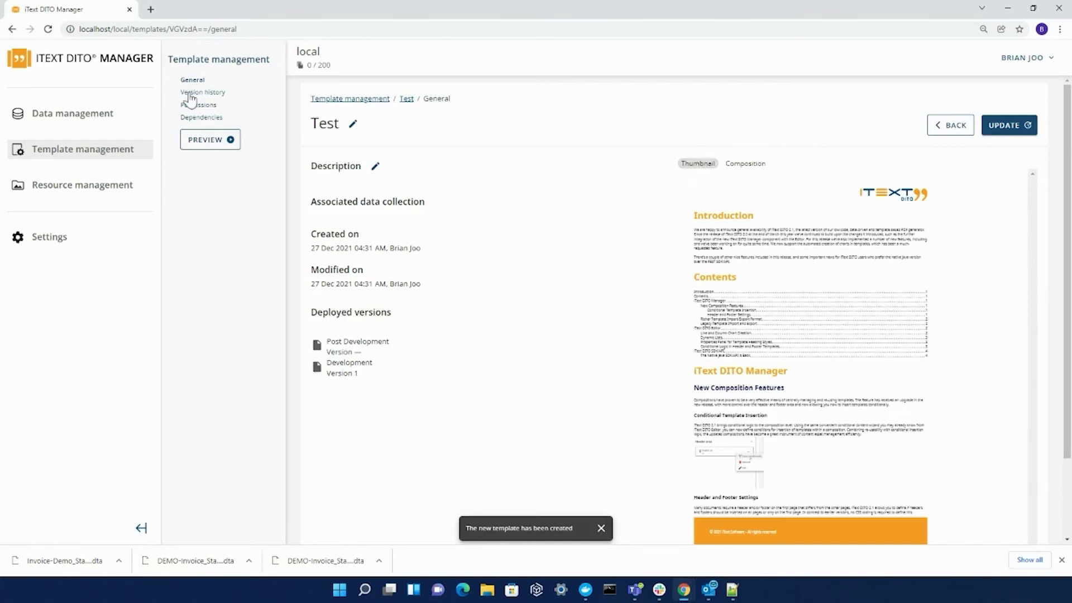
# Expand and collapse the header, main body and footer areas on the Composition tab, then open Version history.
pyautogui.click(751, 164)
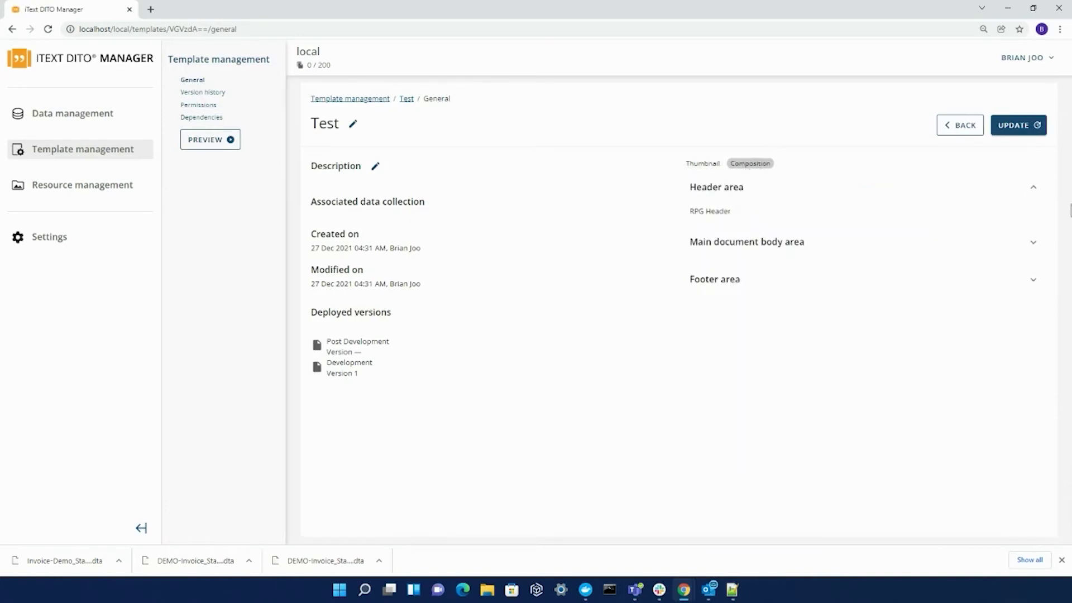
pyautogui.click(1034, 189)
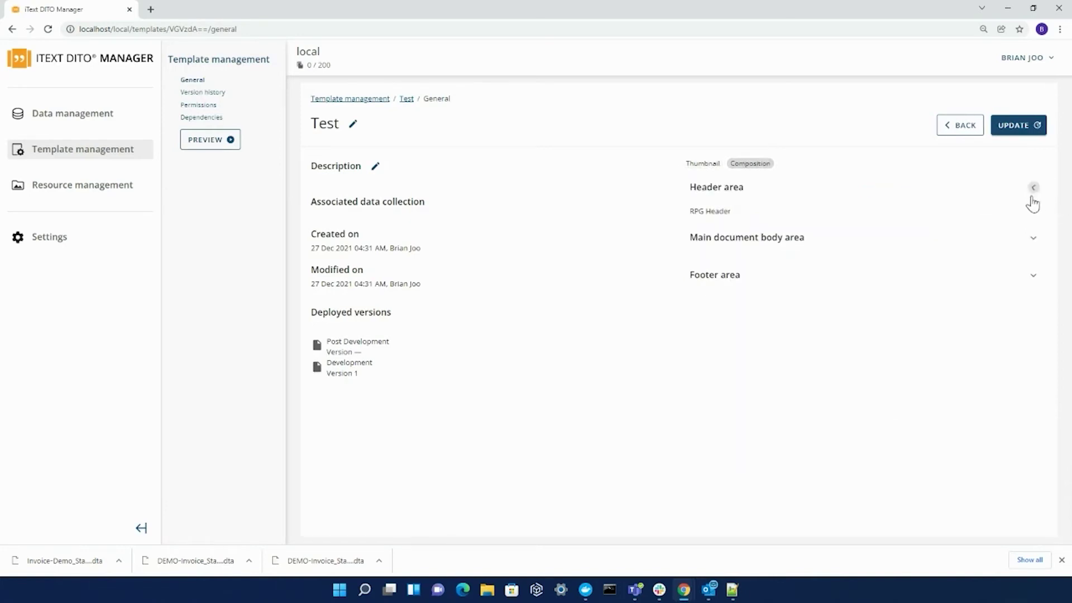
pyautogui.click(1033, 229)
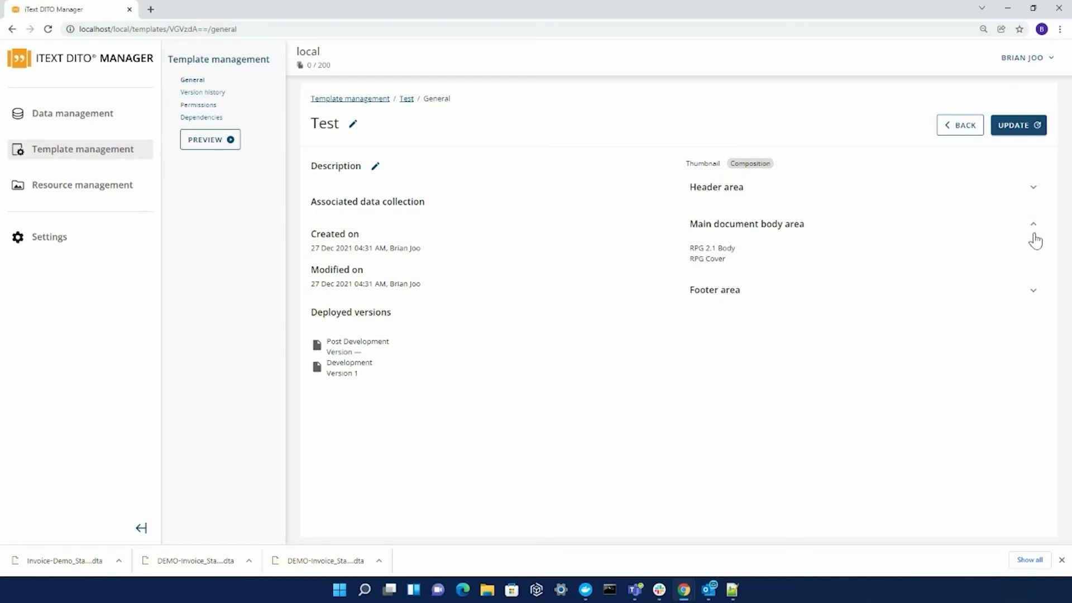
pyautogui.click(1034, 227)
pyautogui.click(1033, 264)
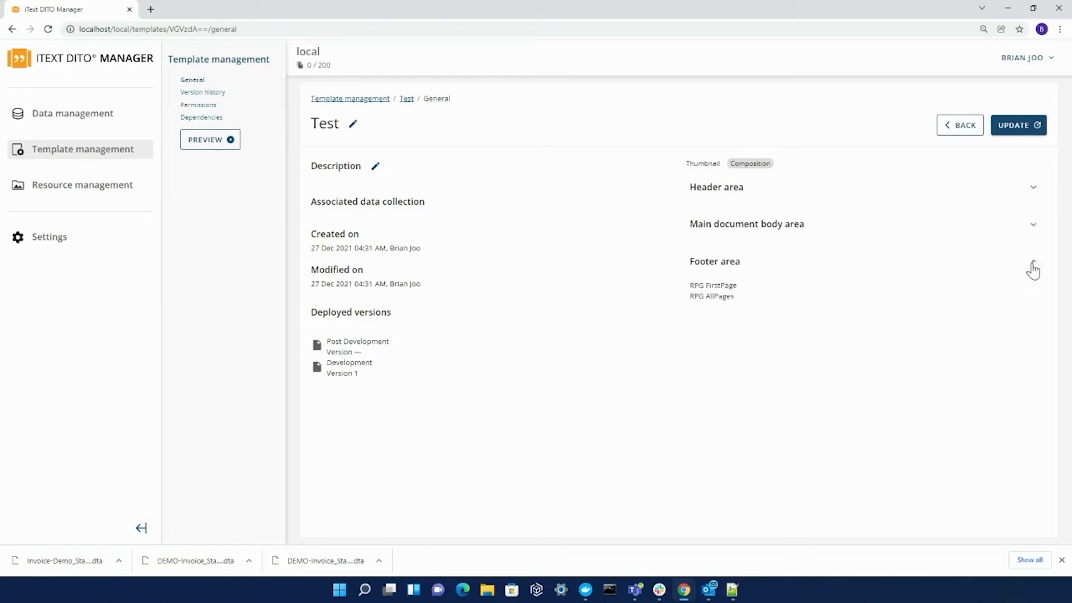
pyautogui.click(1031, 263)
pyautogui.moveTo(373, 169)
pyautogui.click(211, 93)
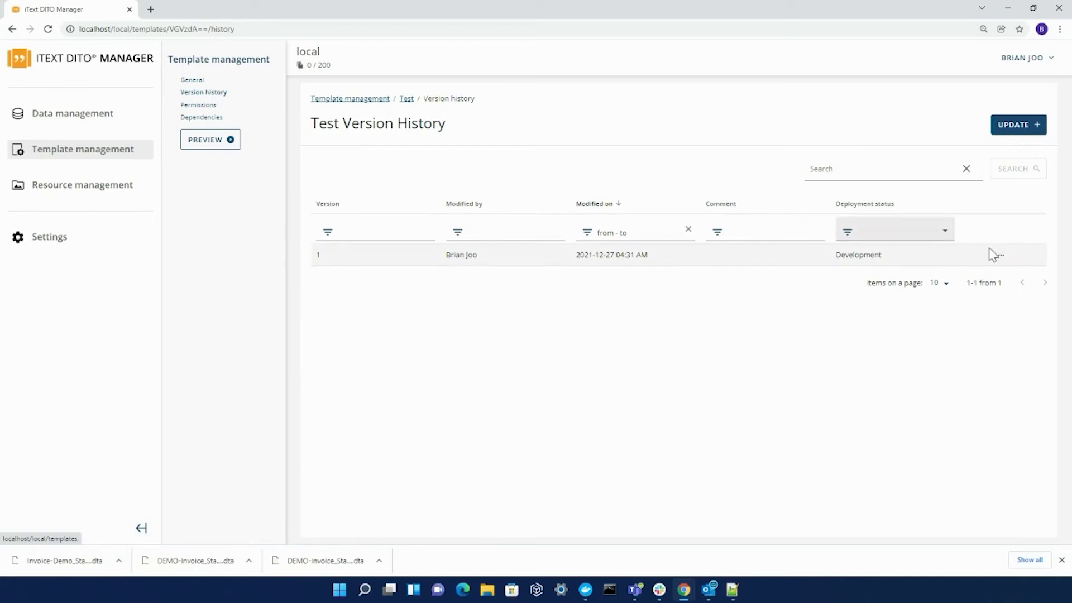
# Remove RPG Header from the header area and save the composition as version 2.
pyautogui.click(1014, 127)
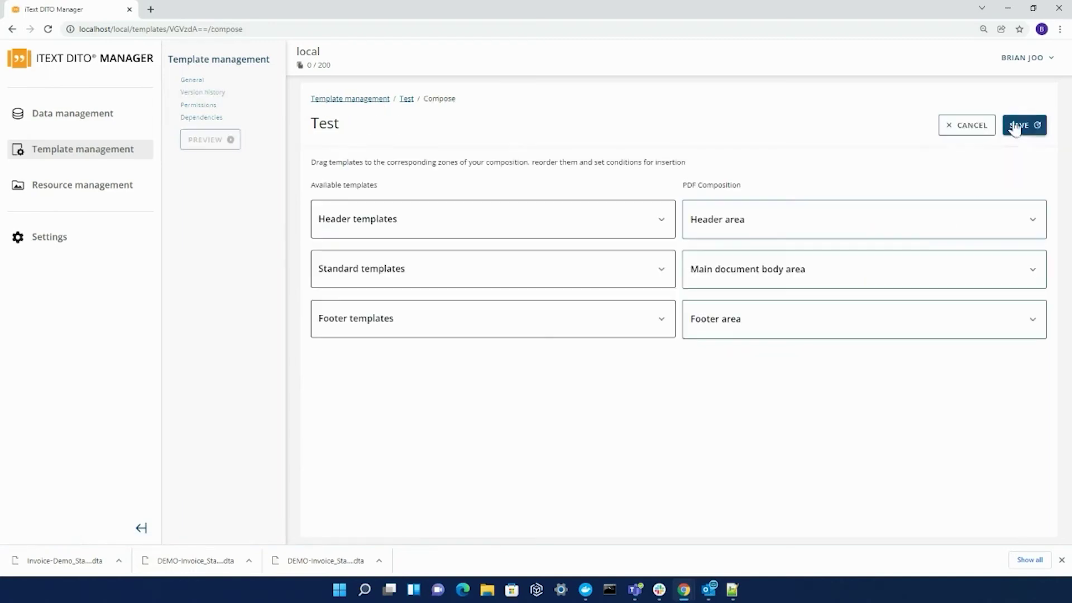
pyautogui.click(750, 225)
pyautogui.click(869, 246)
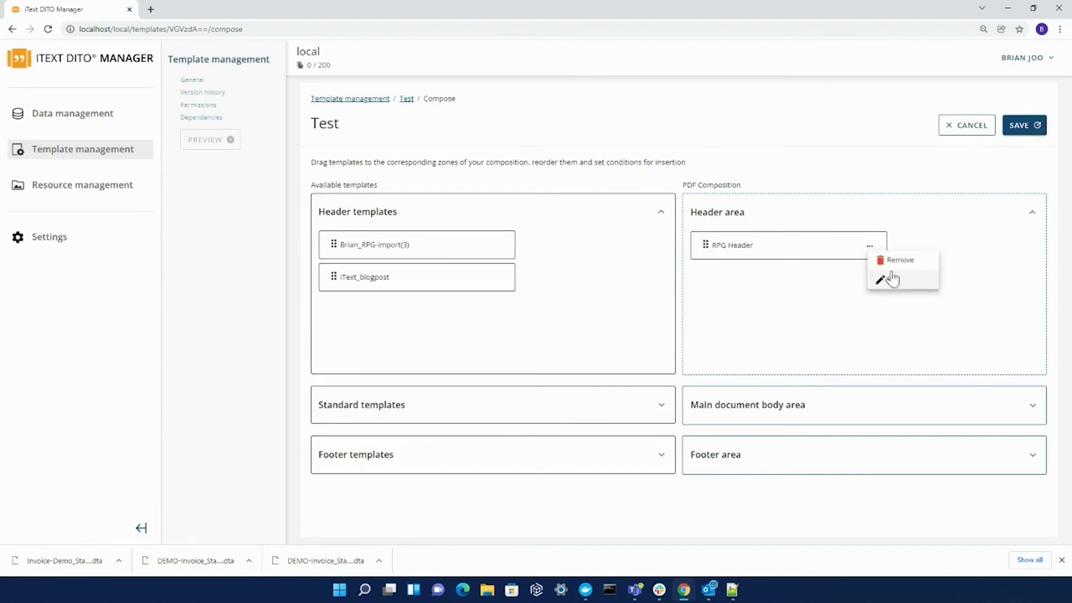
pyautogui.click(893, 260)
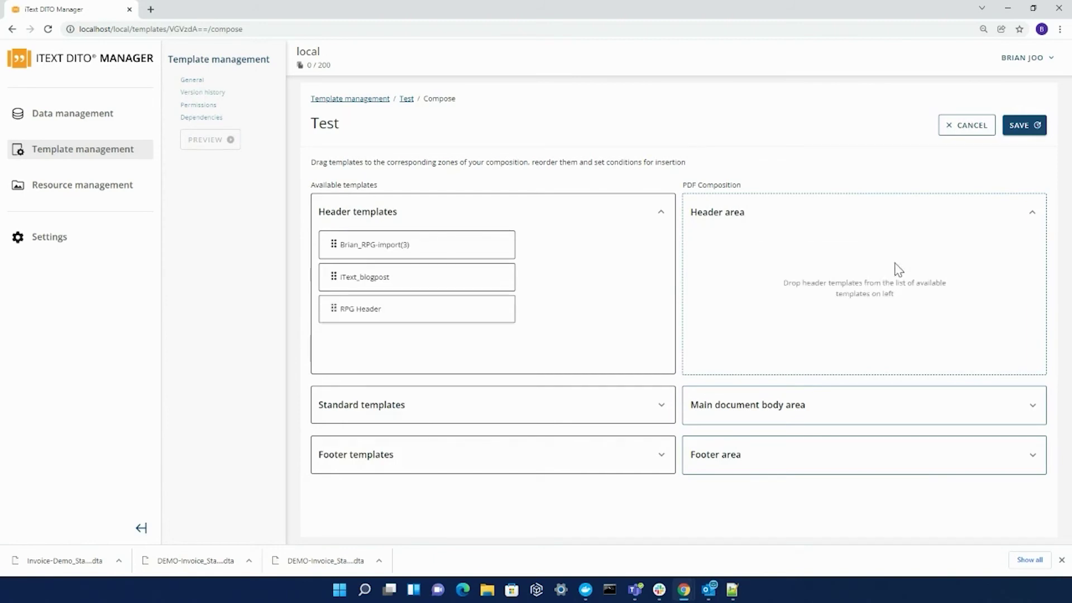
pyautogui.click(1015, 132)
pyautogui.click(650, 339)
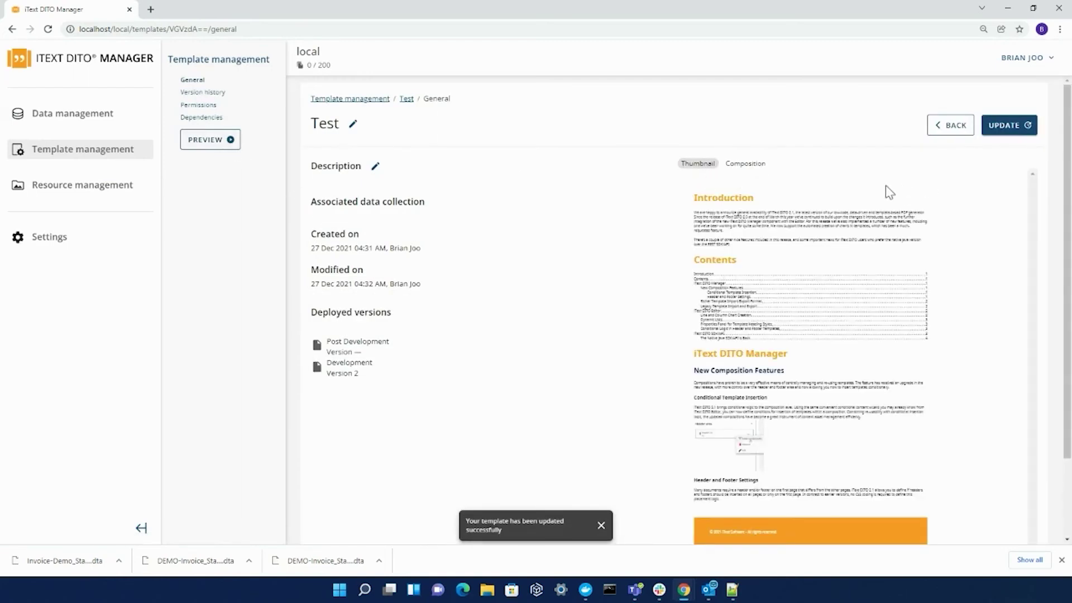
# Check the header, main body and footer areas on the Composition tab.
pyautogui.click(745, 163)
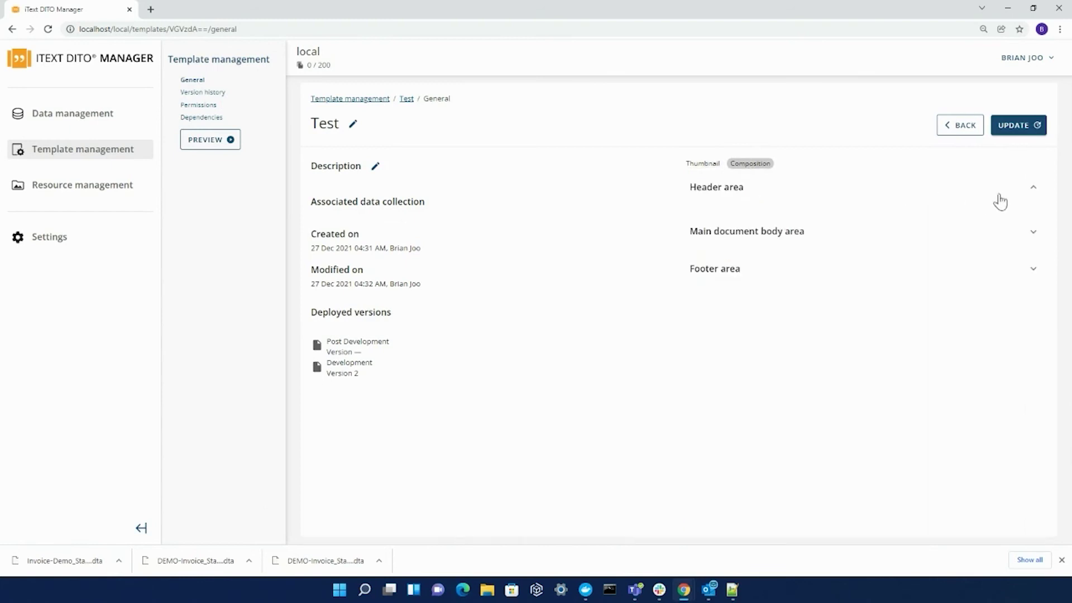
pyautogui.click(1031, 196)
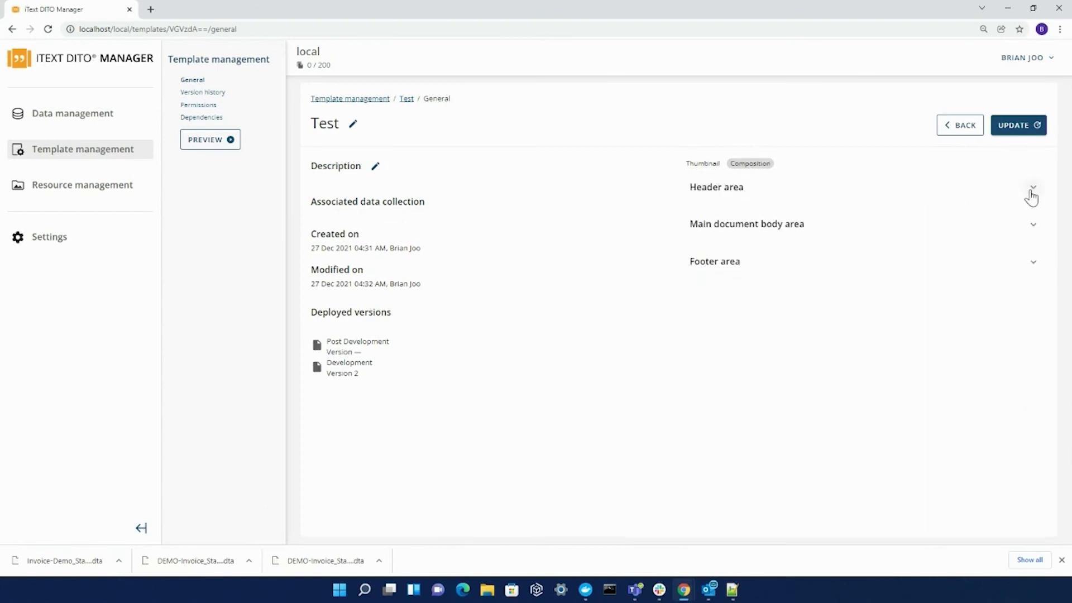
pyautogui.click(1032, 226)
pyautogui.click(1033, 294)
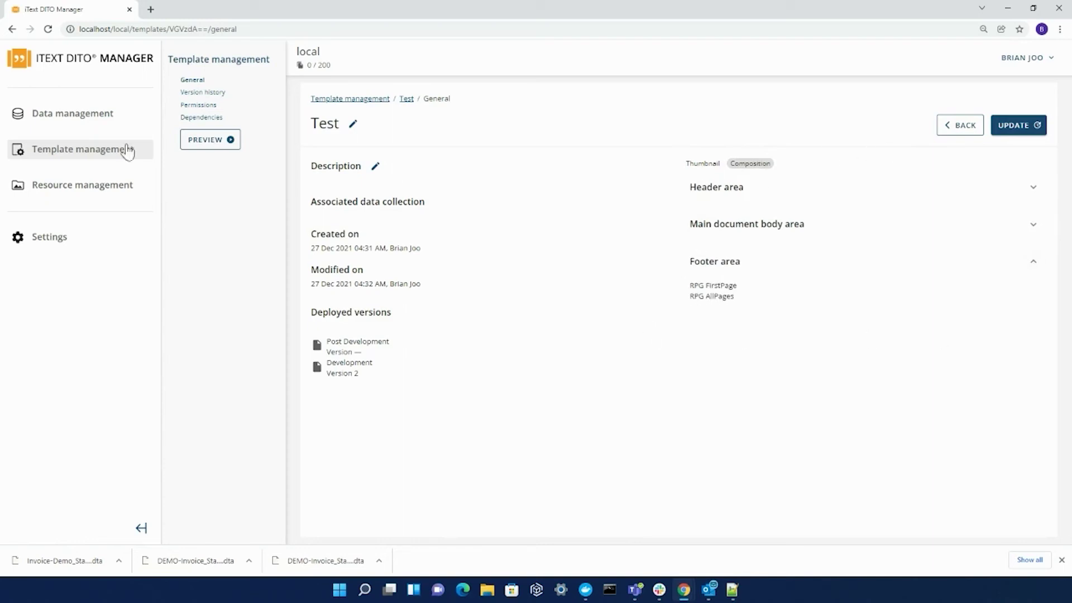
# Roll back to version 1, then confirm RPG Header is back on the Composition tab.
pyautogui.click(204, 93)
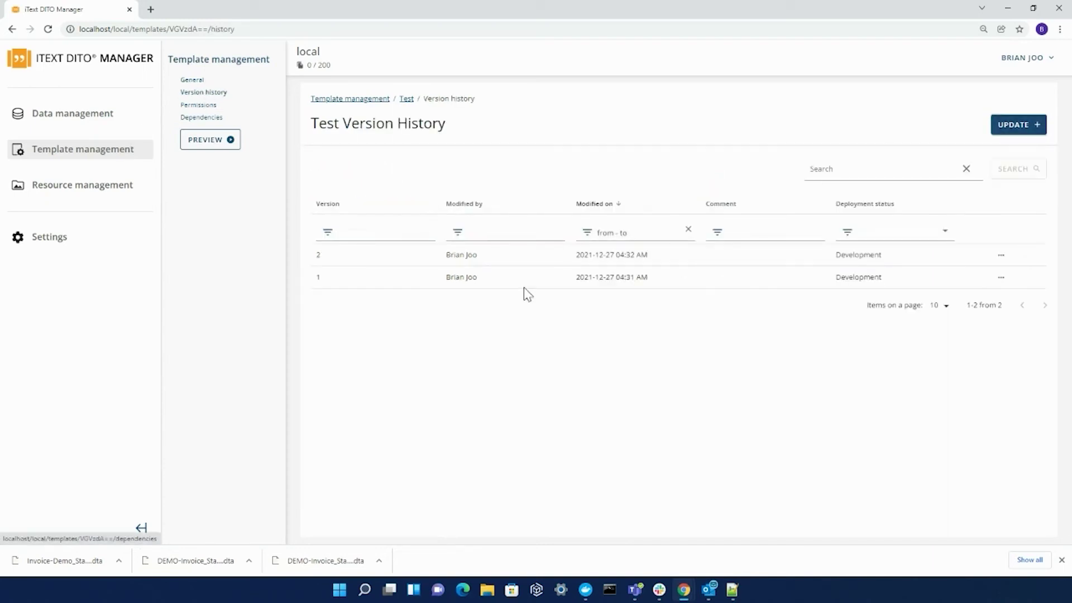
pyautogui.click(1000, 278)
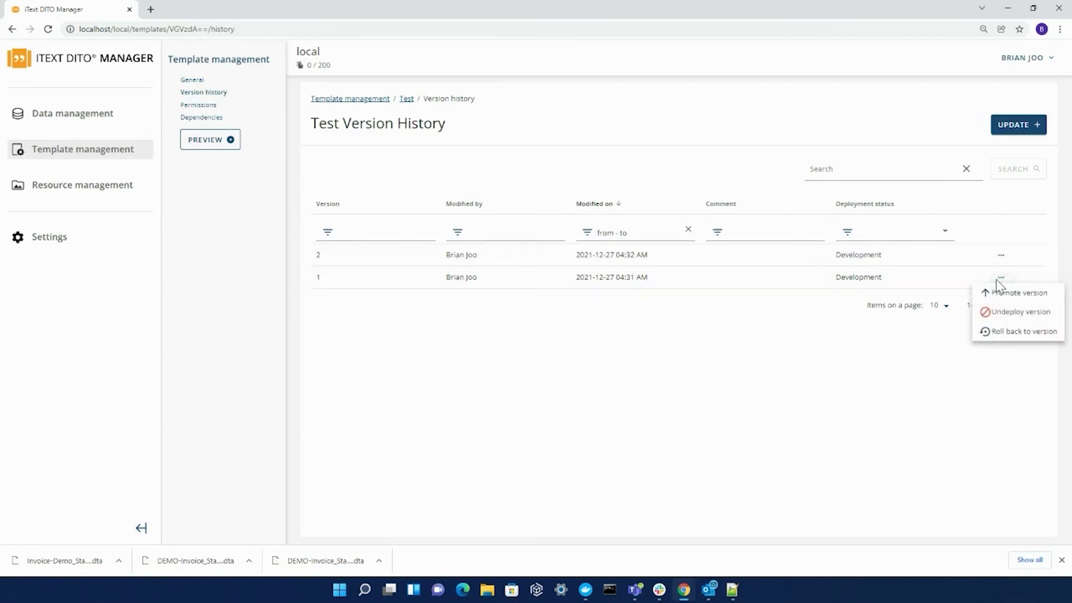
pyautogui.click(999, 333)
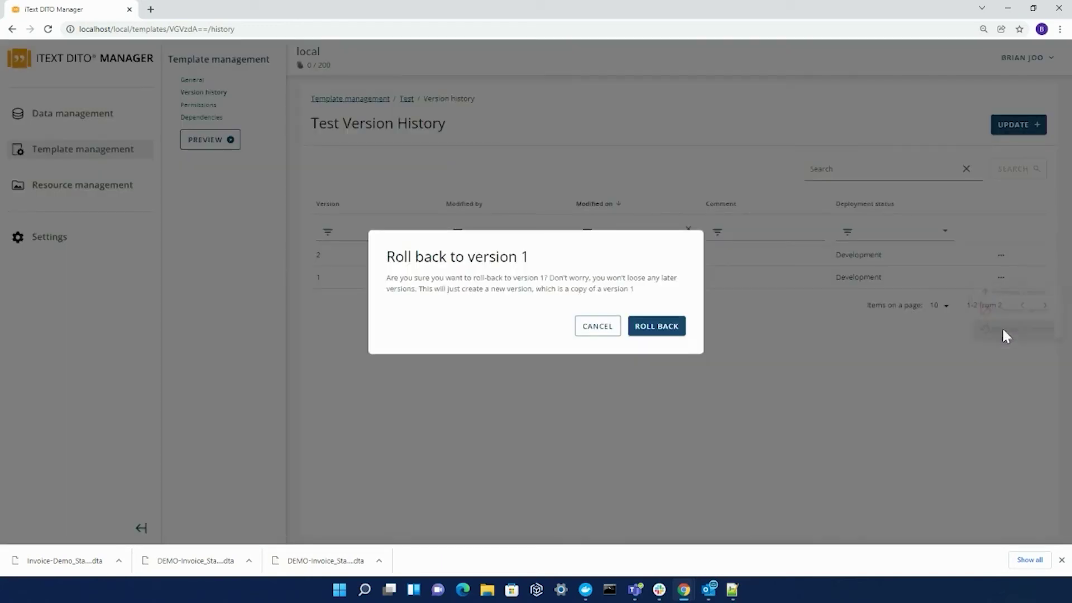
pyautogui.click(666, 333)
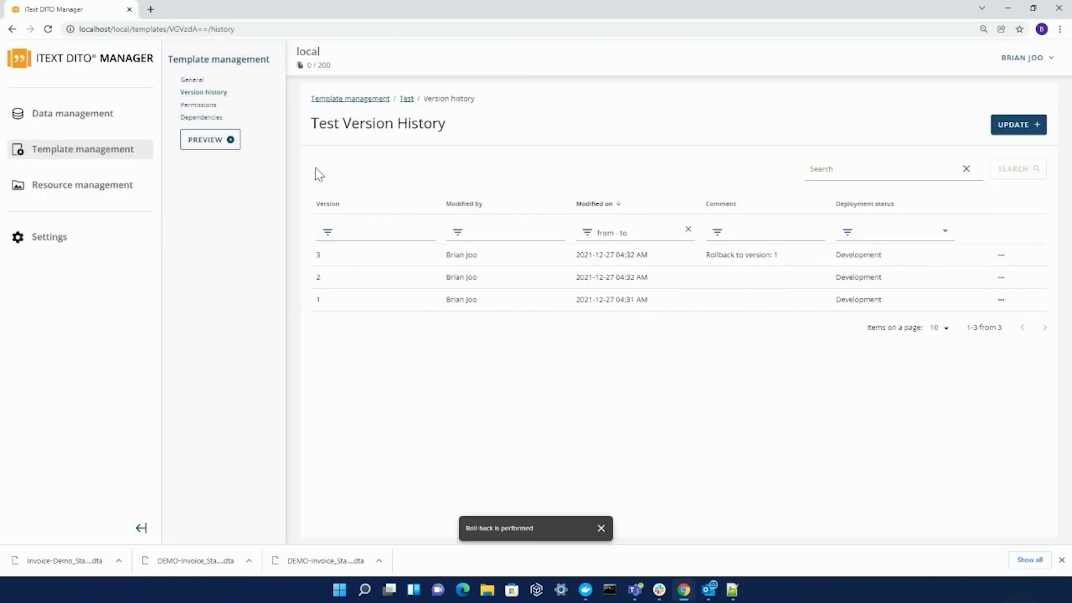
pyautogui.click(194, 82)
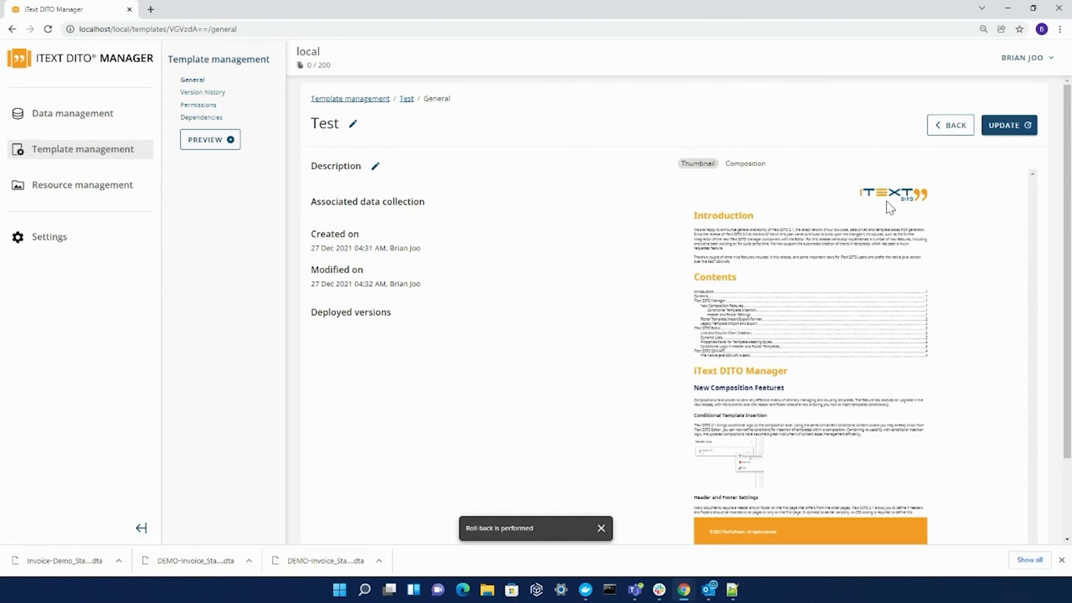
pyautogui.click(741, 164)
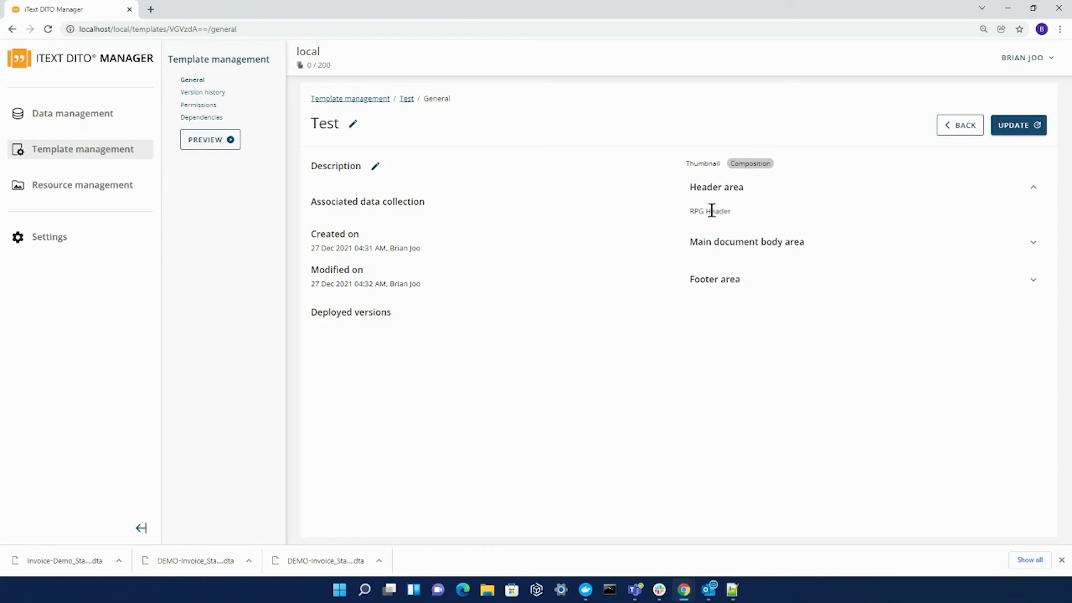
# Add a Template designer security role without metadata-editing and composition-updating permissions.
pyautogui.click(199, 105)
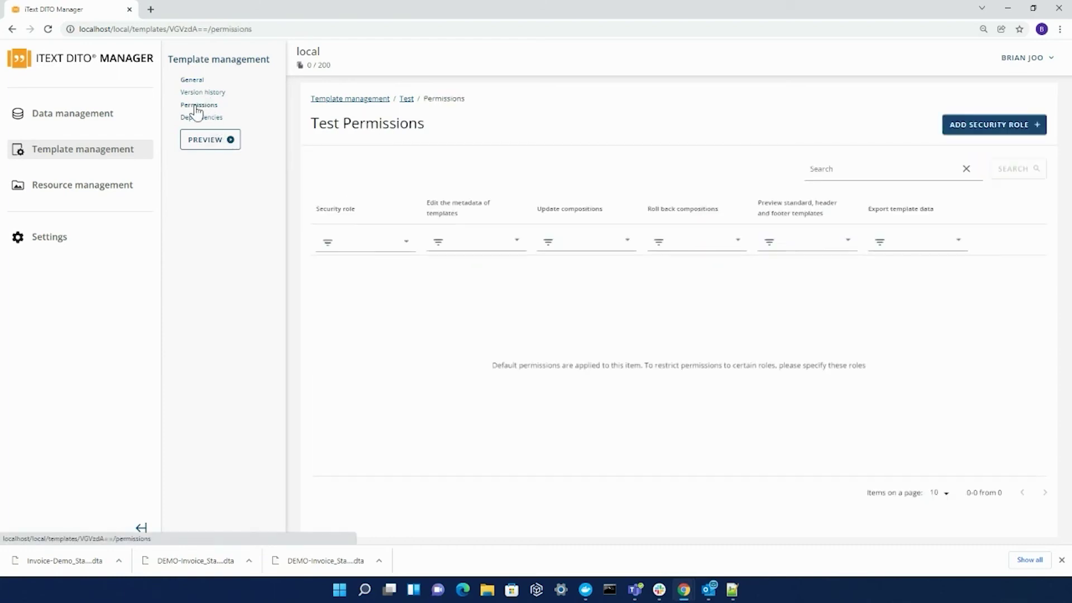
pyautogui.click(983, 128)
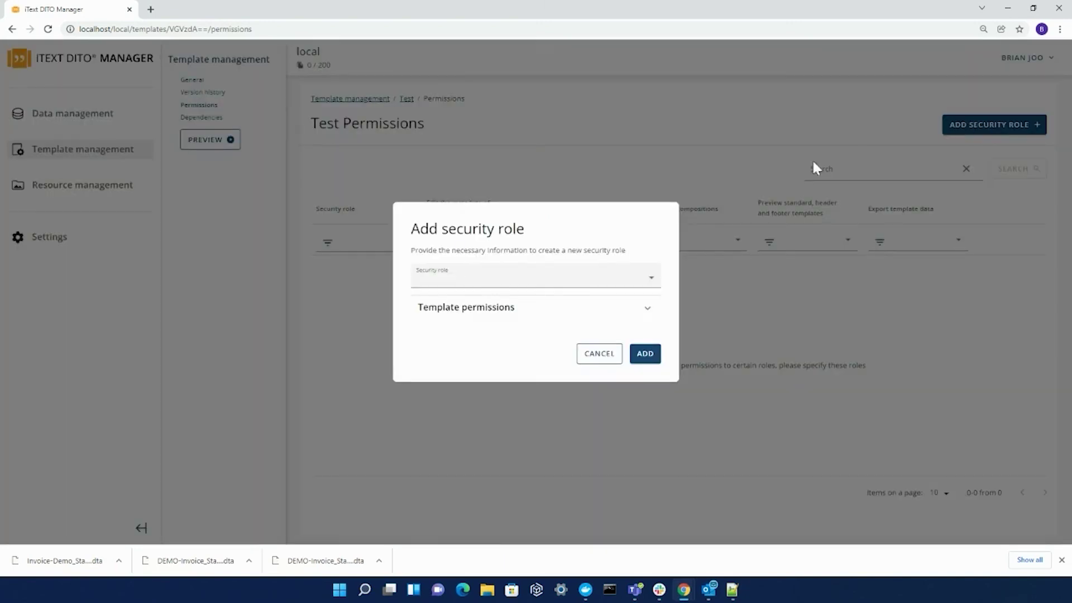
pyautogui.click(652, 281)
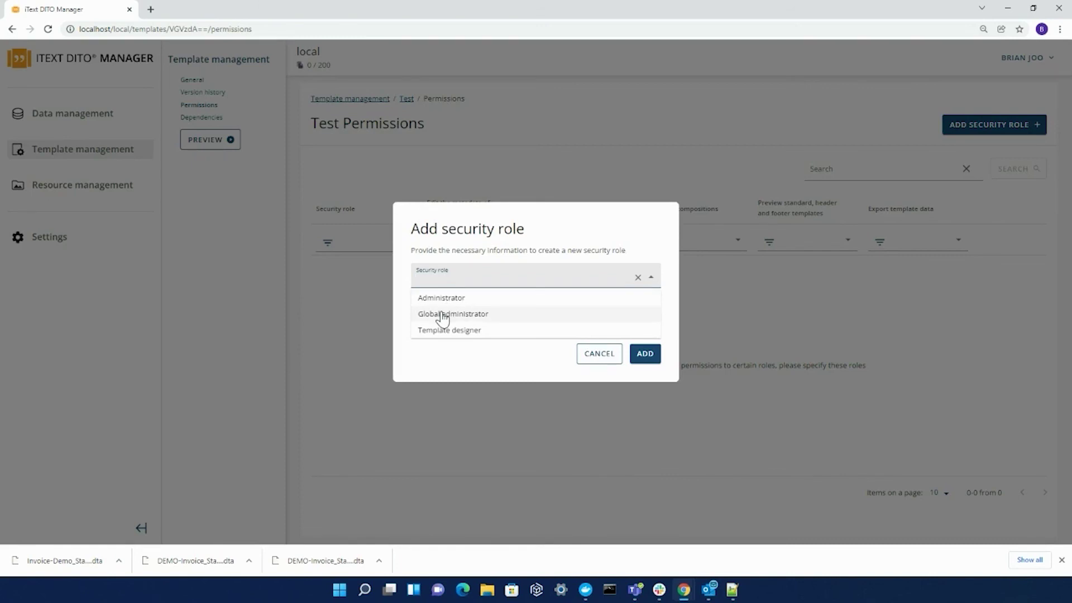
pyautogui.click(440, 330)
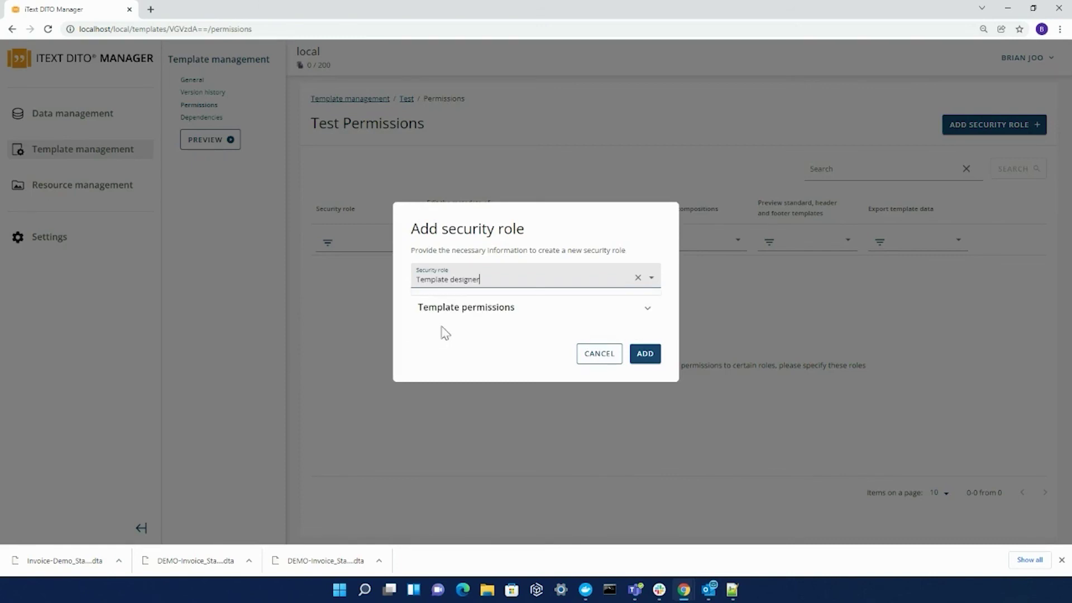
pyautogui.click(649, 311)
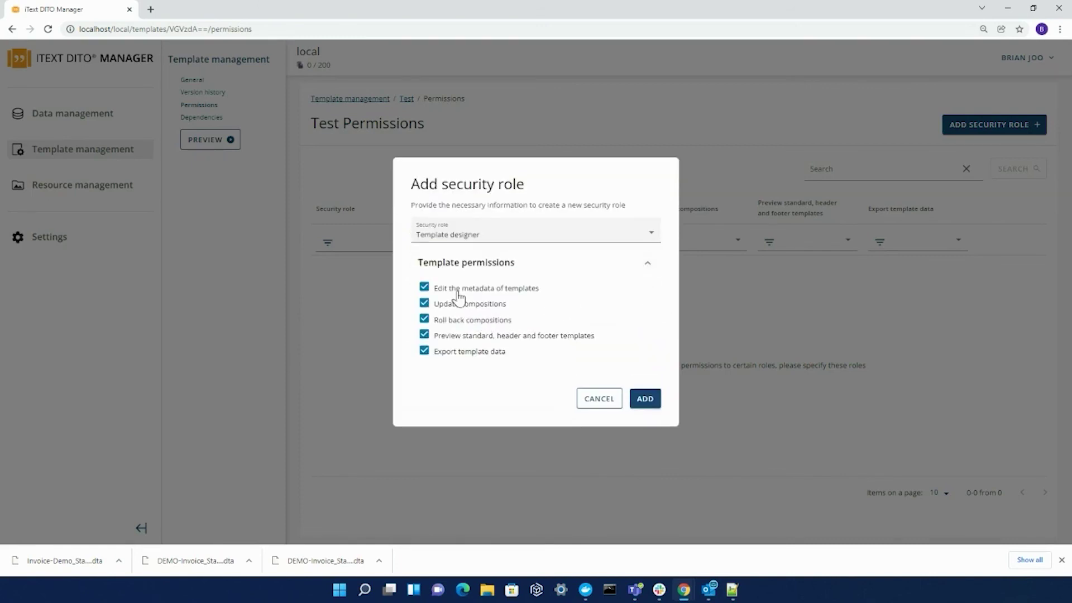
pyautogui.click(425, 288)
pyautogui.click(424, 304)
pyautogui.click(647, 400)
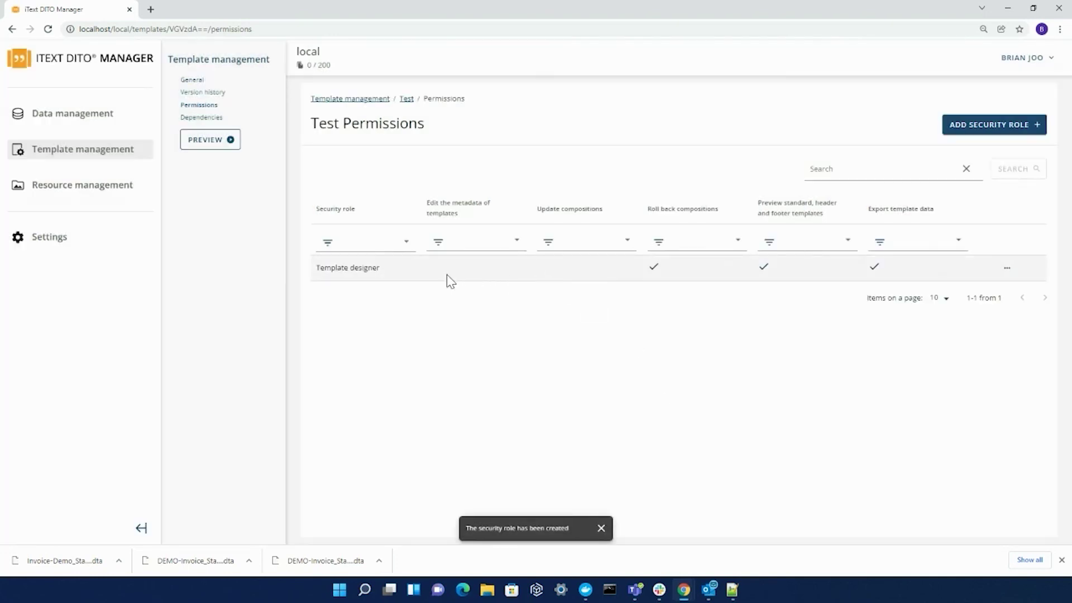
# Delete the Template designer security role again.
pyautogui.click(1006, 268)
pyautogui.click(1004, 301)
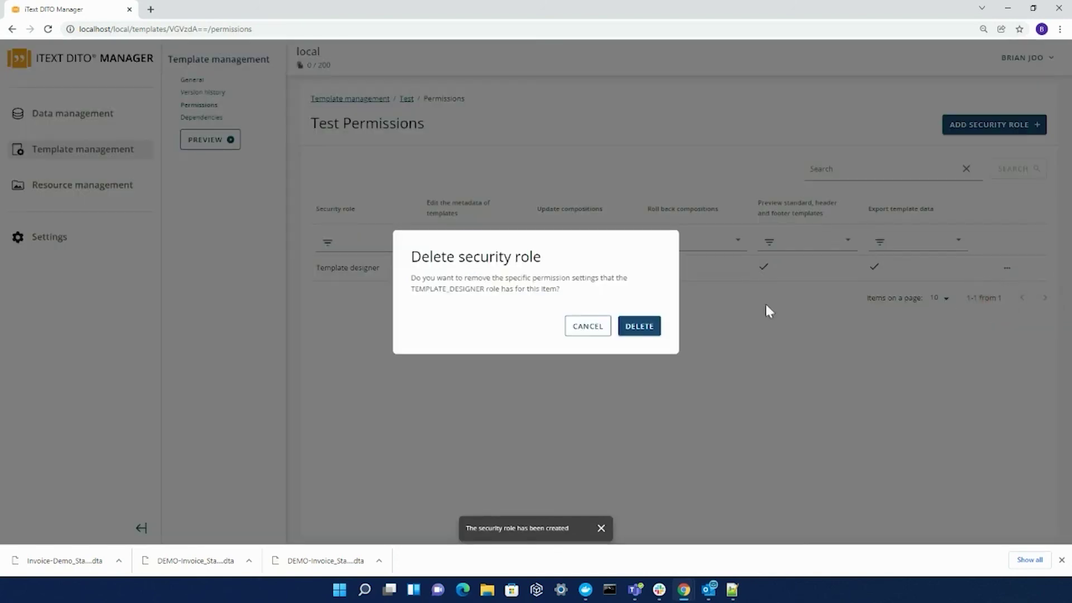
pyautogui.click(631, 328)
pyautogui.click(193, 119)
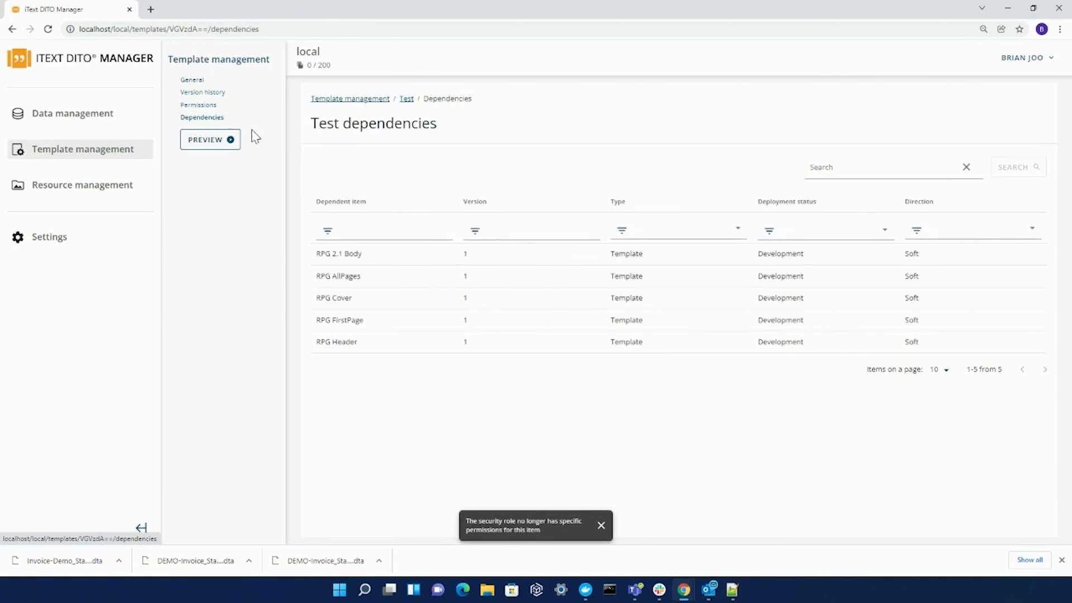